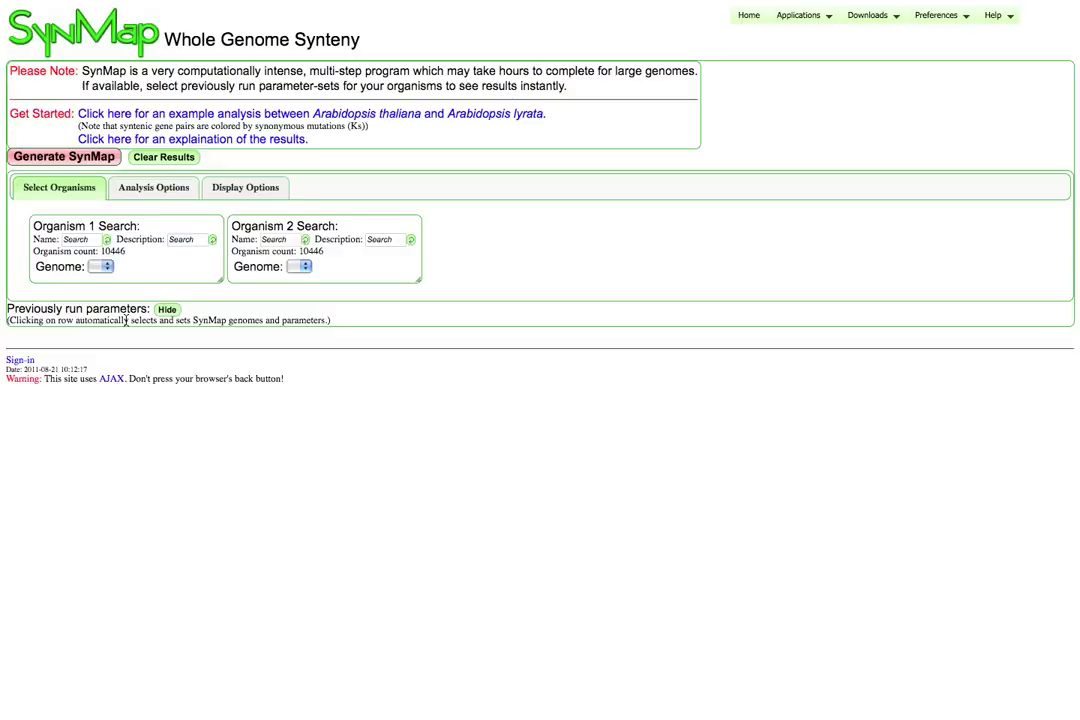
# Step: Choose Zea mays with the v2 super-masked repeats 50x genome as the first organism
pyautogui.click(86, 240)
pyautogui.write('maize')
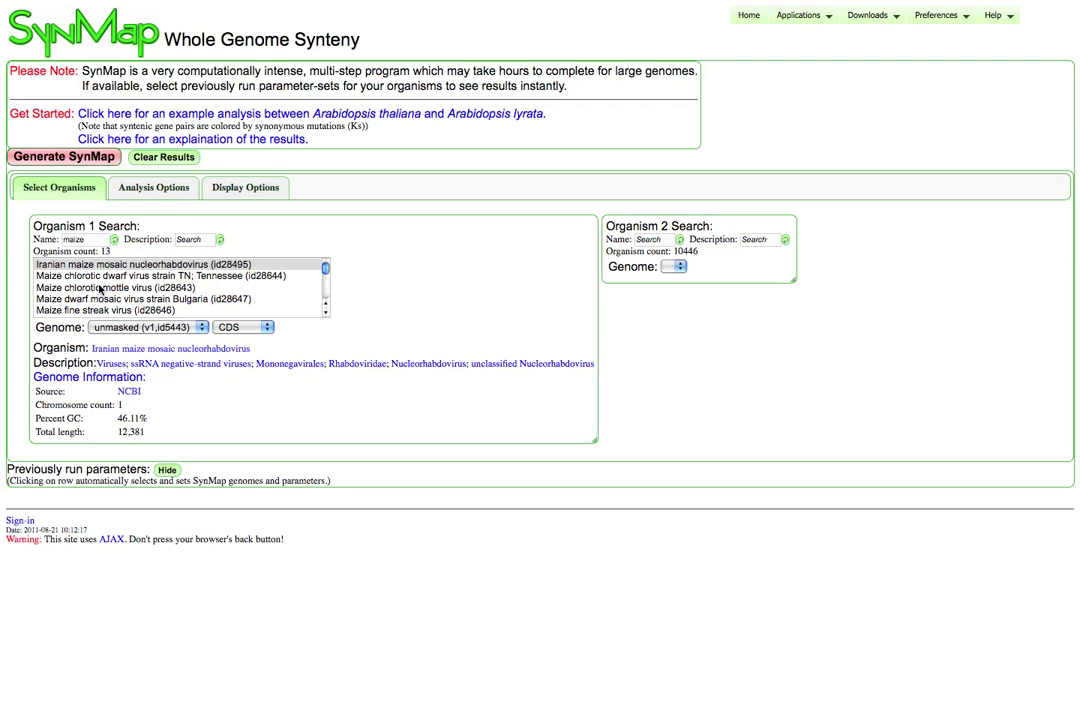
pyautogui.scroll(-2, 100, 289)
pyautogui.scroll(-3, 100, 293)
pyautogui.scroll(-1, 99, 298)
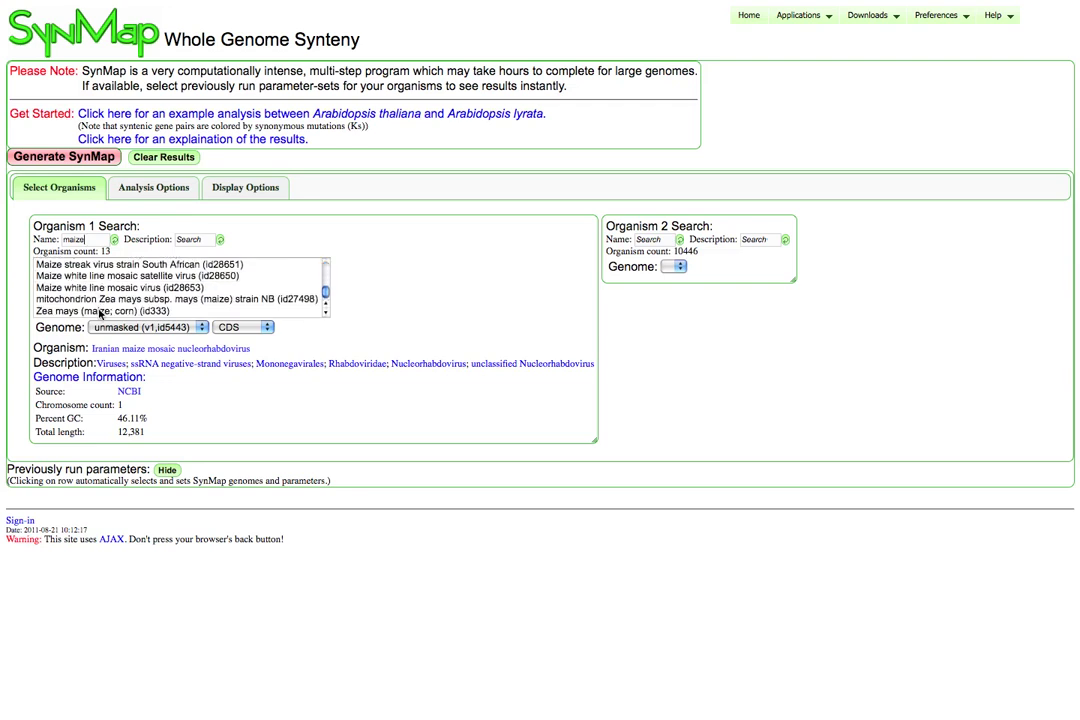
pyautogui.click(110, 312)
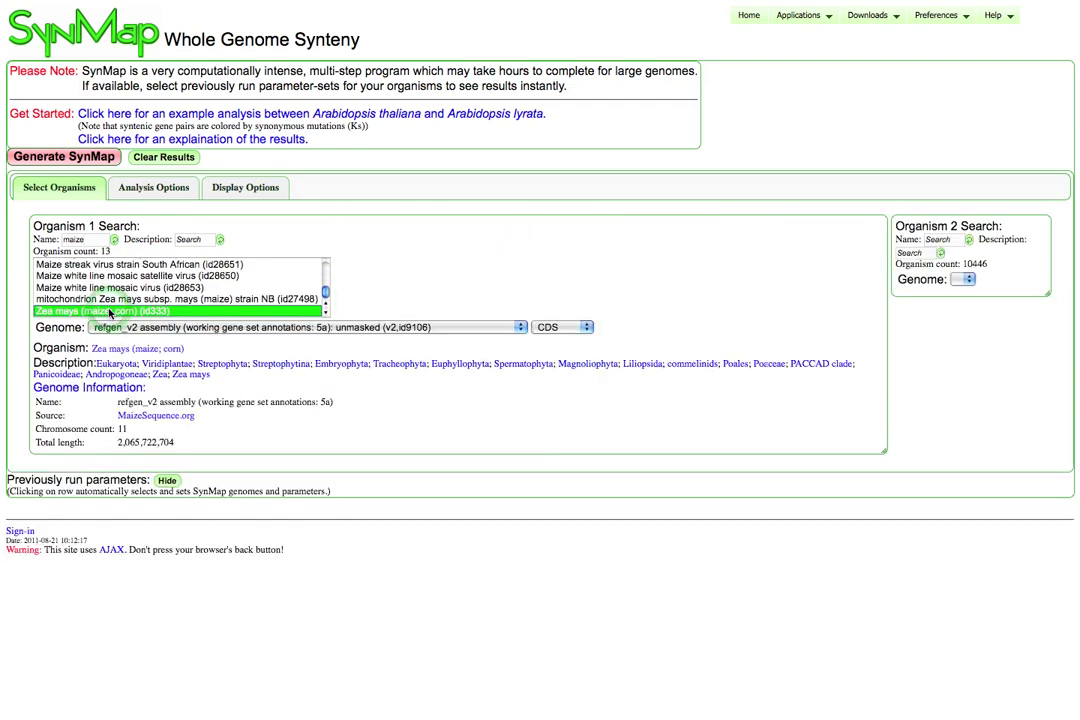
pyautogui.click(112, 327)
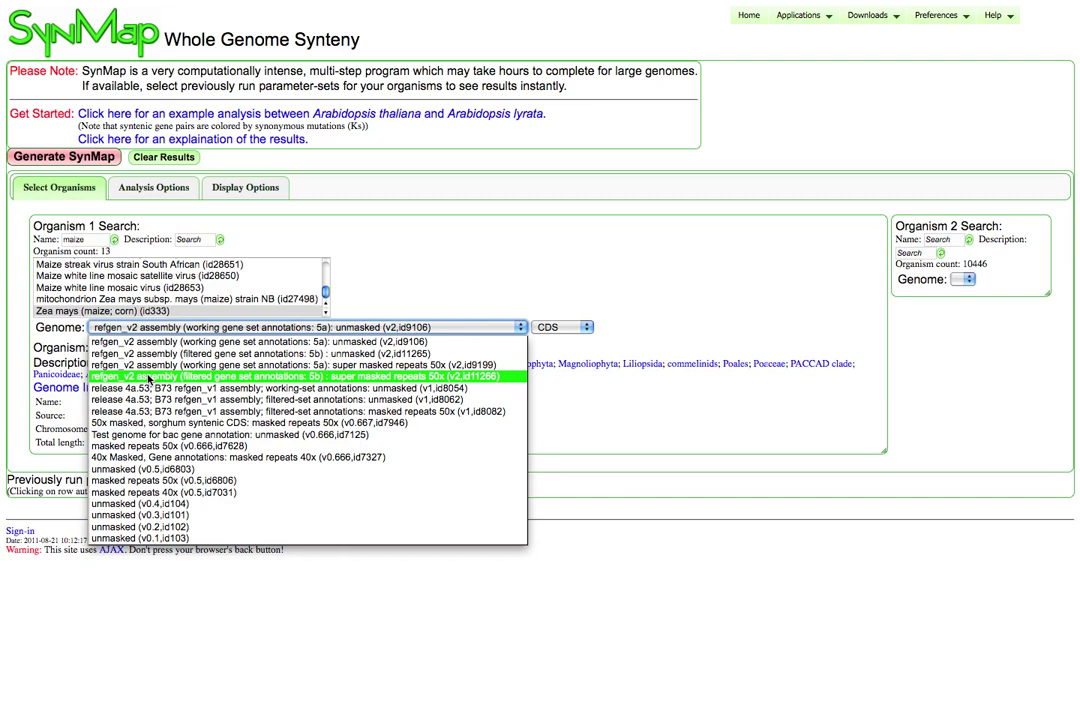
pyautogui.click(148, 377)
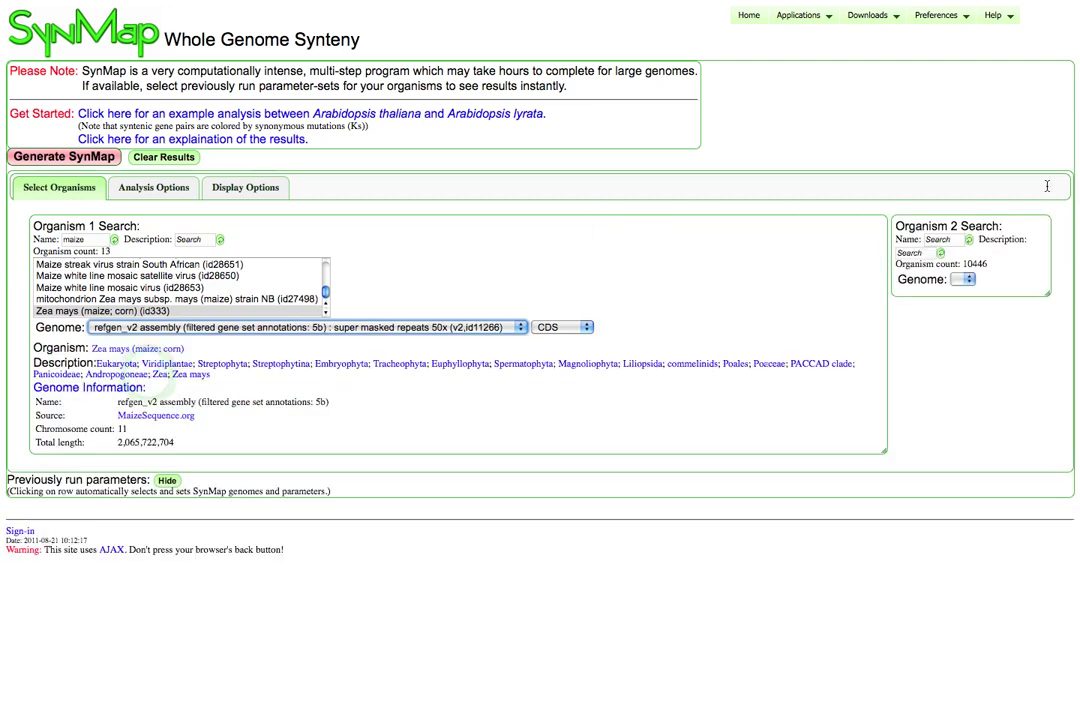
# Step: Choose Sorghum bicolor masked repeats 50x v1.4 as the second genome and generate SynMap
pyautogui.click(936, 241)
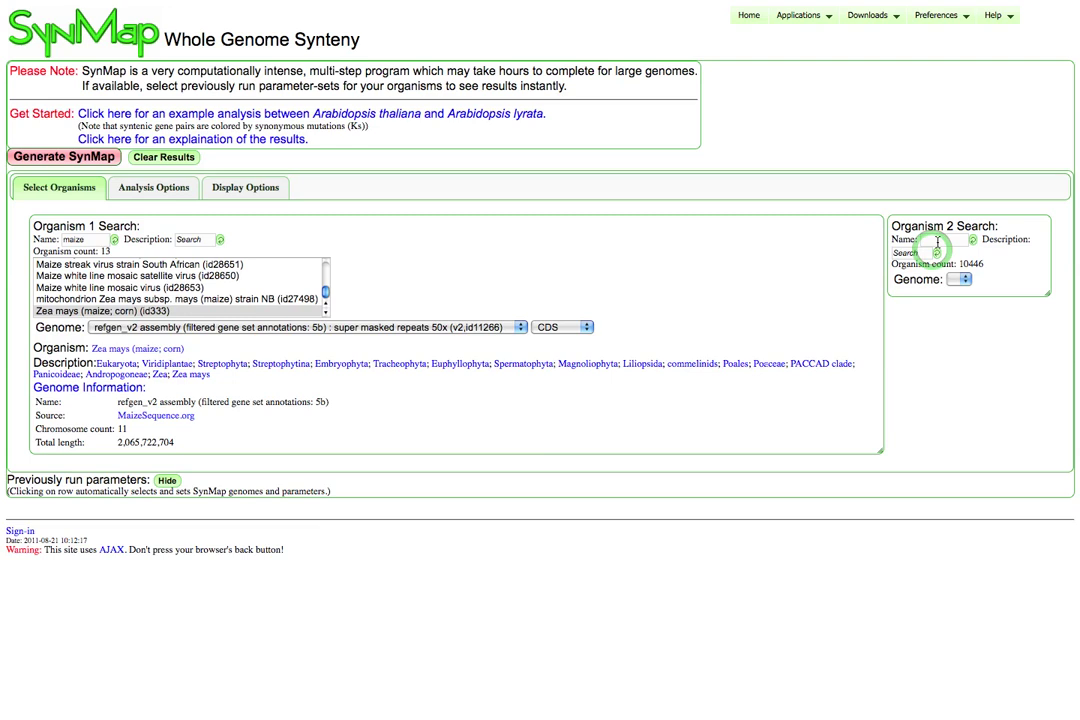
pyautogui.write('sorghum')
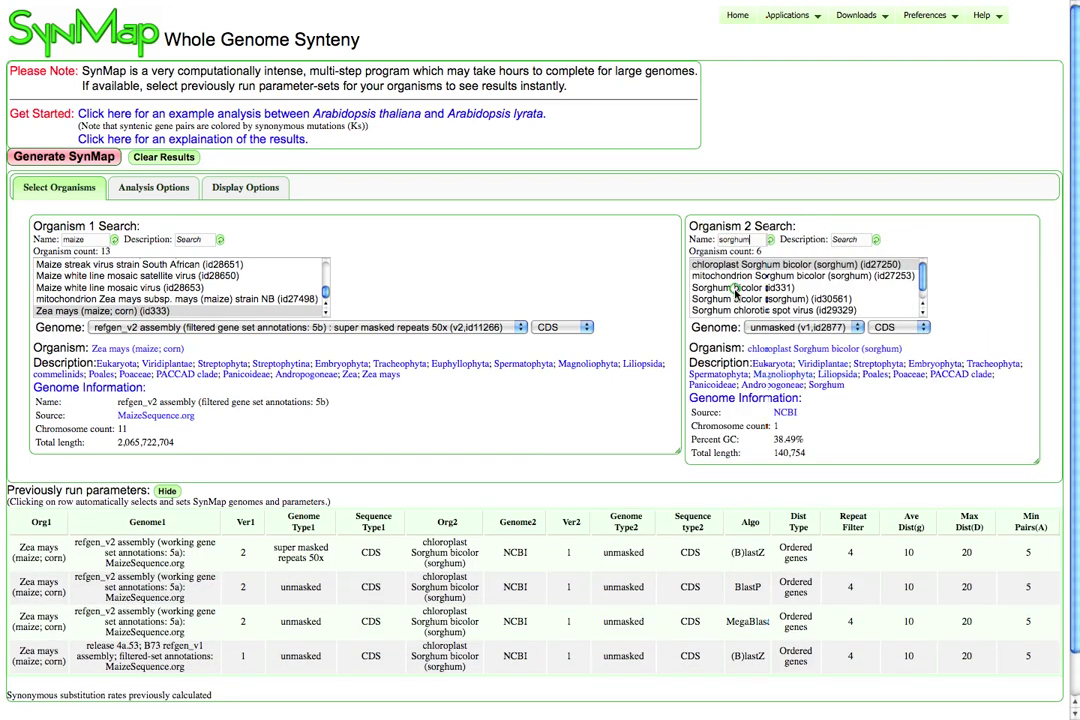
pyautogui.click(735, 288)
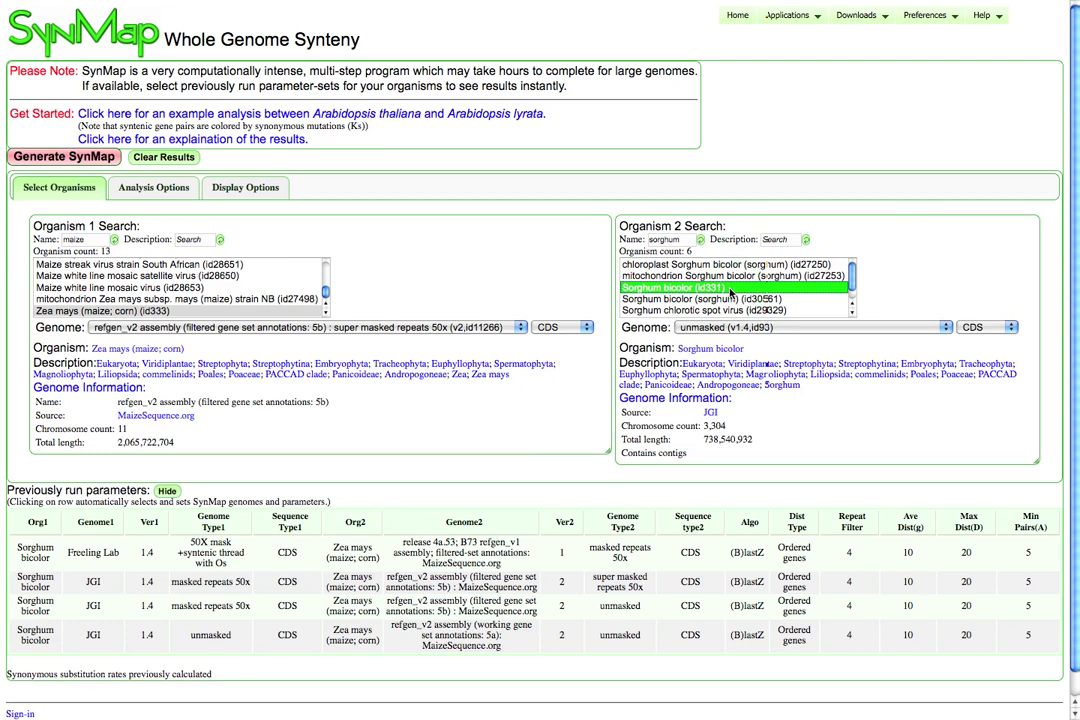
pyautogui.click(727, 327)
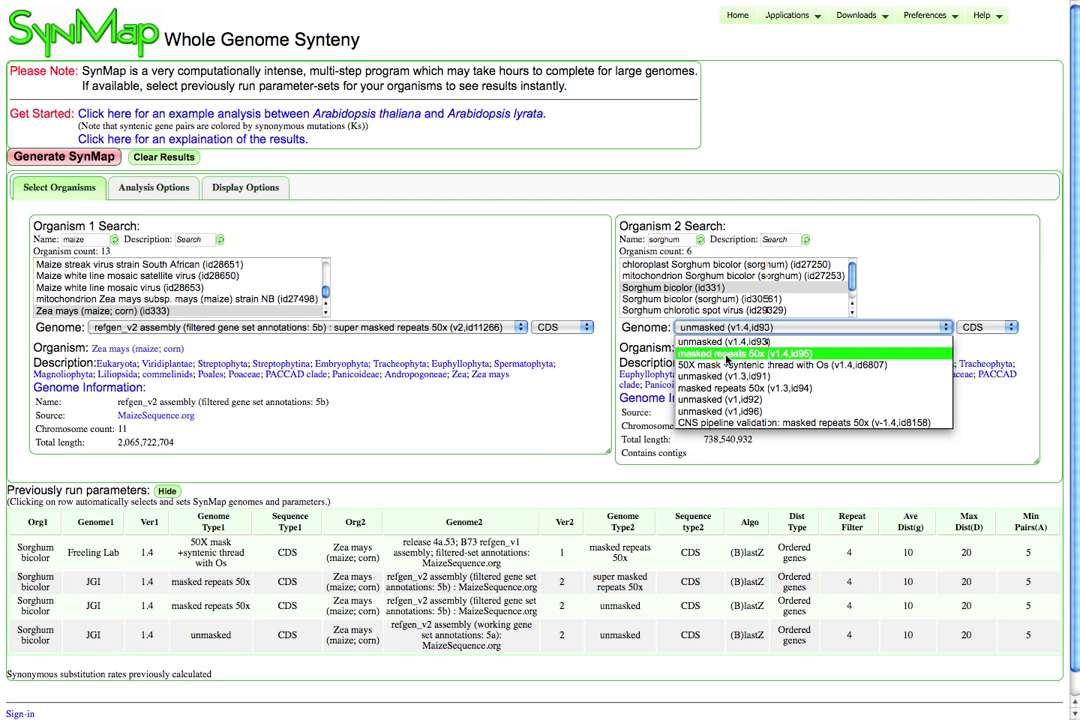
pyautogui.click(727, 354)
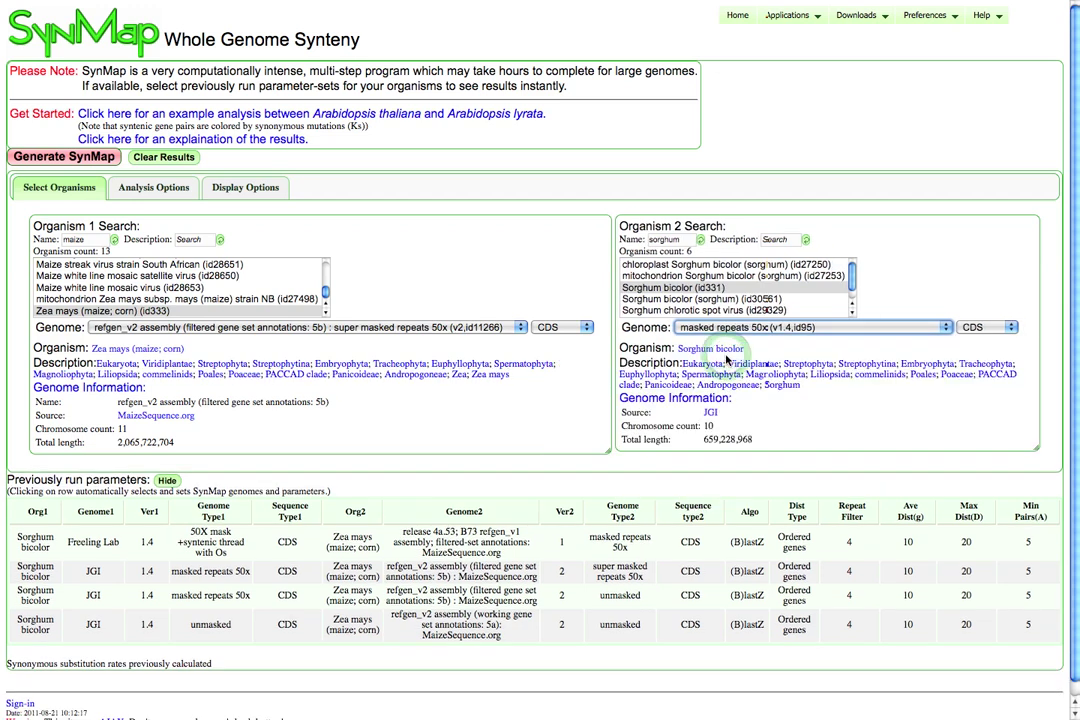
pyautogui.click(63, 156)
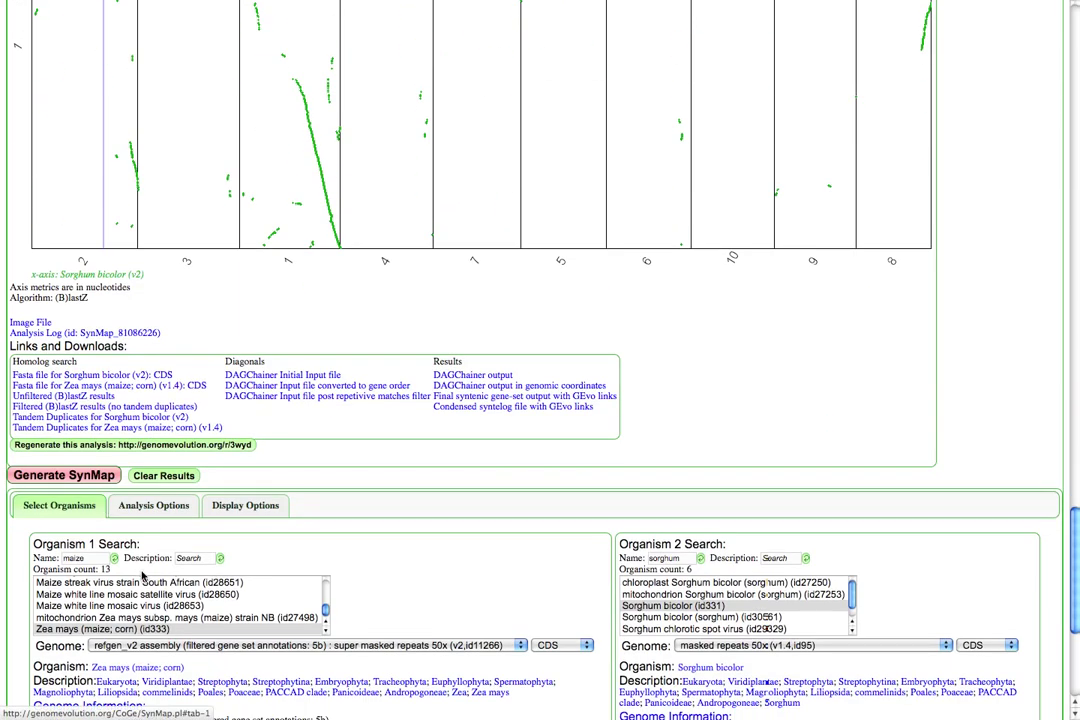
# Step: In Display Options, sort chromosomes by Name and set the dot plot axis metric to Genes
pyautogui.click(233, 510)
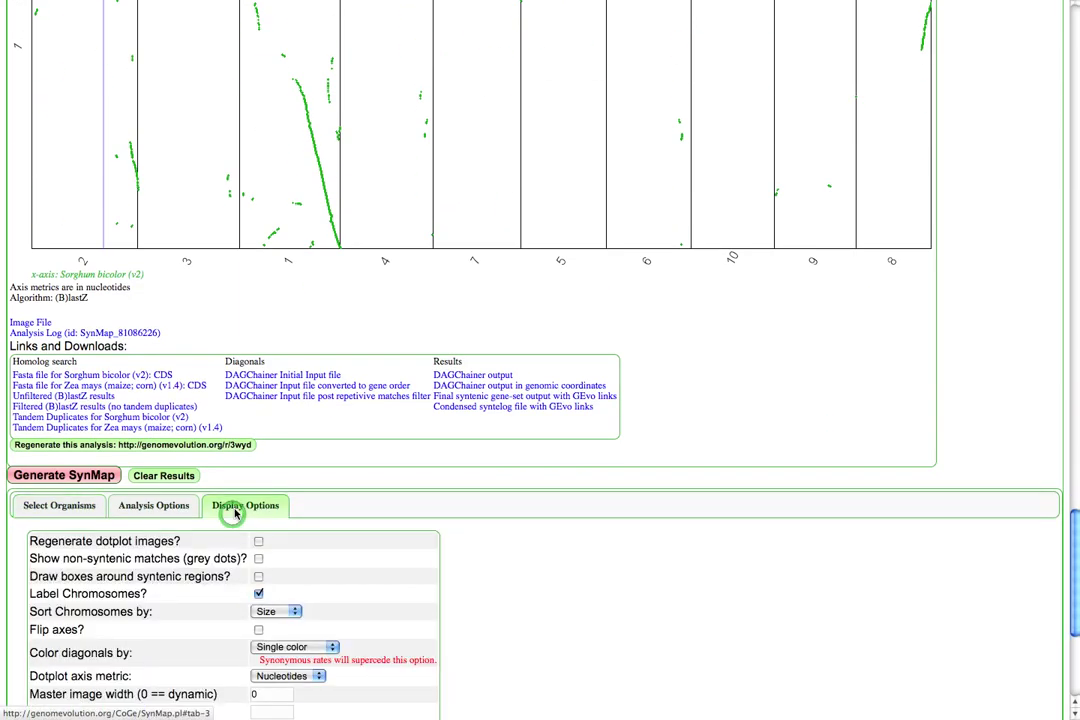
pyautogui.scroll(-1, 390, 650)
pyautogui.scroll(-1, 372, 614)
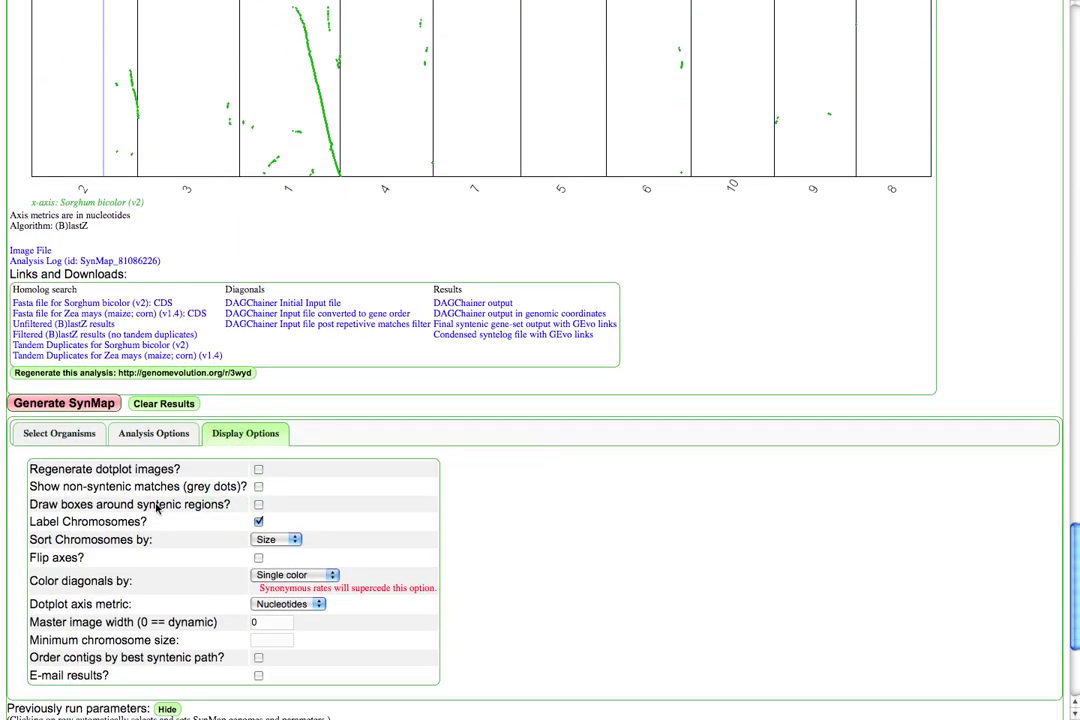
pyautogui.click(290, 541)
pyautogui.click(283, 551)
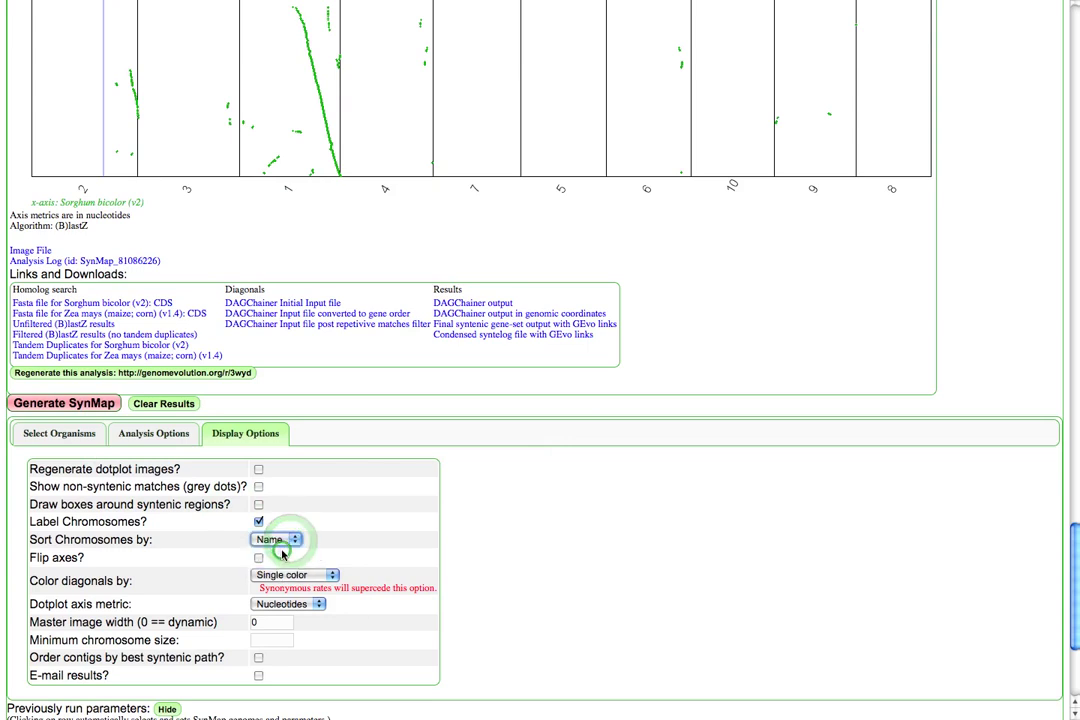
pyautogui.click(277, 605)
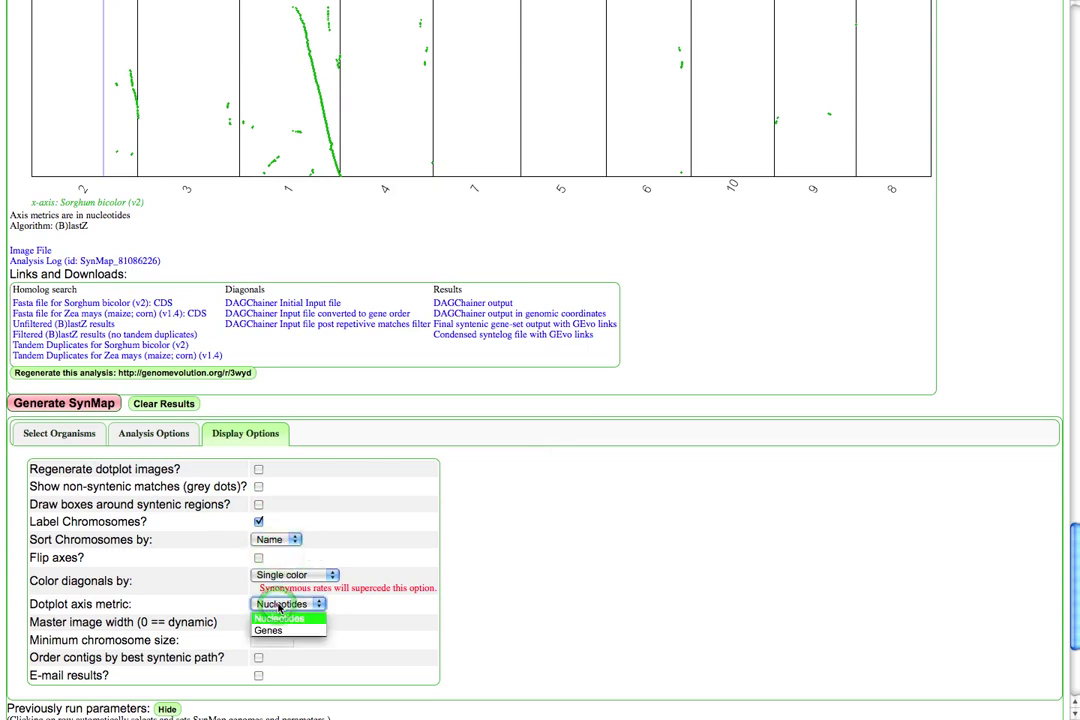
pyautogui.click(279, 633)
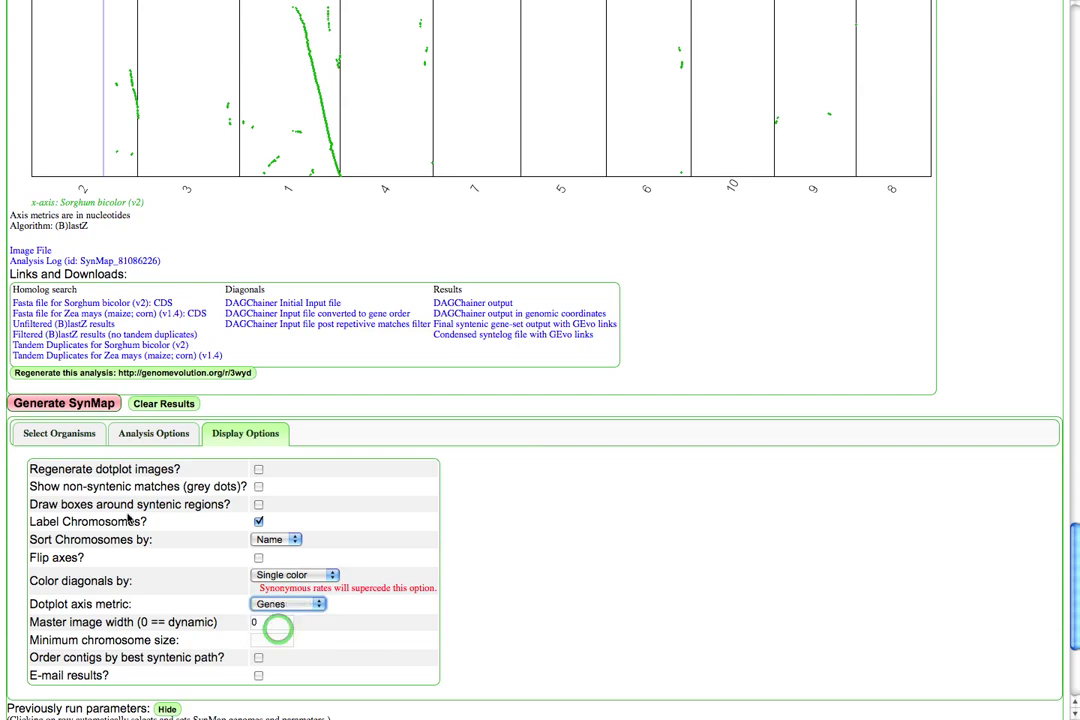
pyautogui.scroll(2, 406, 316)
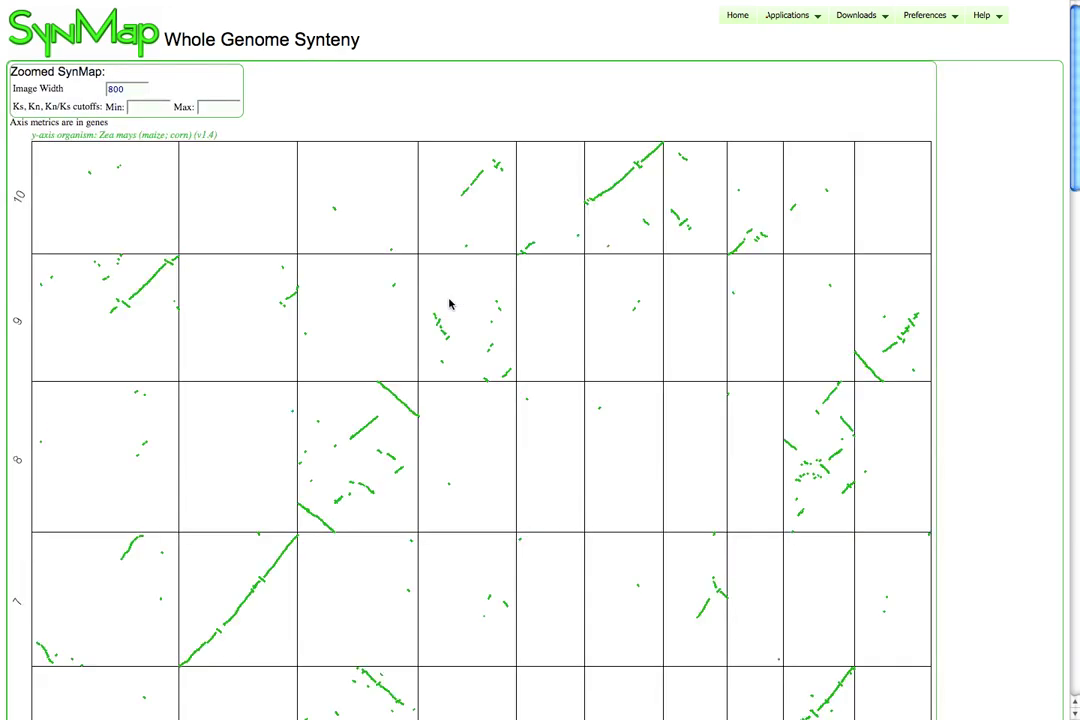
# Step: Scroll through the regenerated dot plot of sorghum chromosomes 1–10 against maize chromosomes
pyautogui.scroll(-2, 388, 489)
pyautogui.scroll(-1, 388, 489)
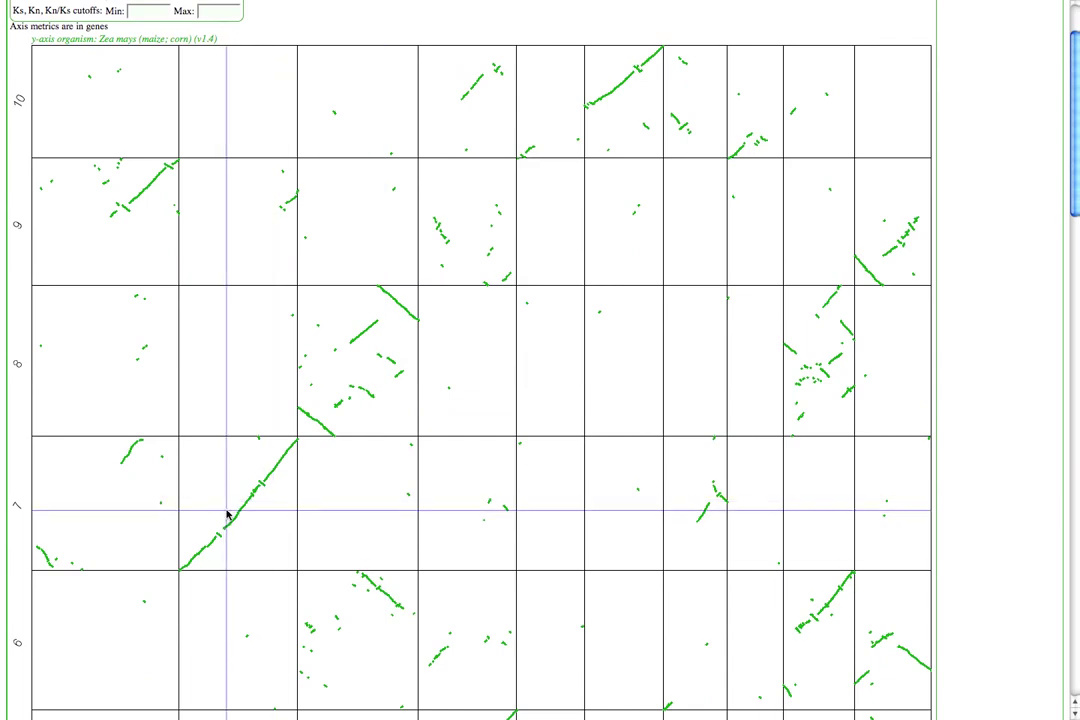
pyautogui.scroll(-1, 228, 513)
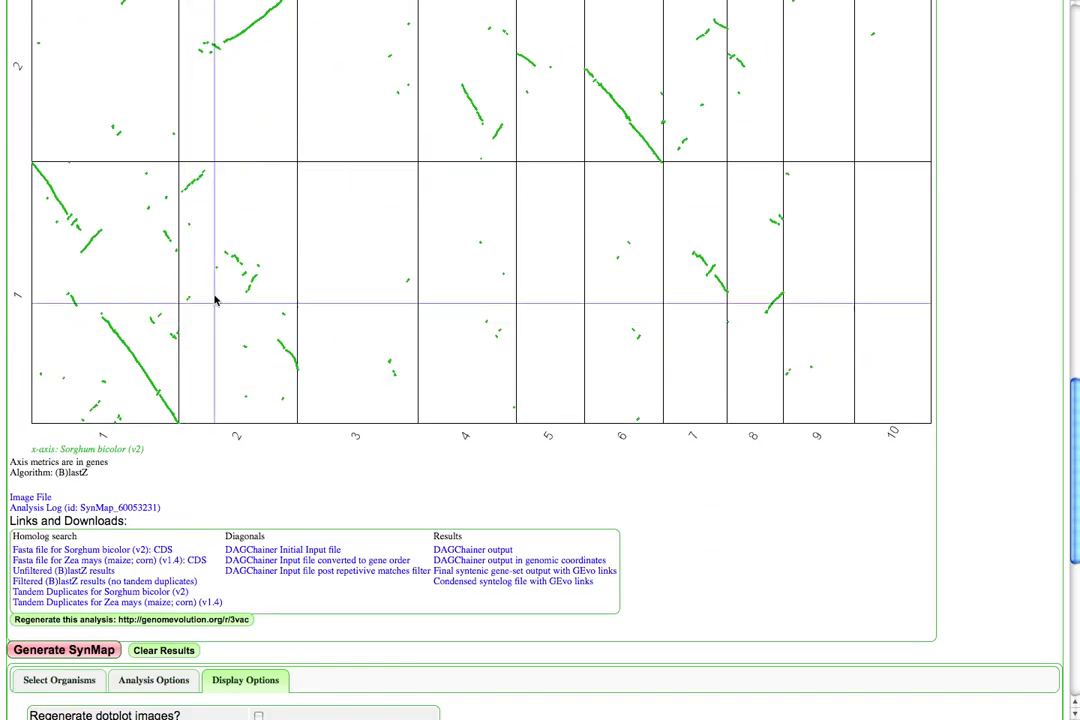
pyautogui.scroll(1, 236, 262)
pyautogui.scroll(2, 236, 262)
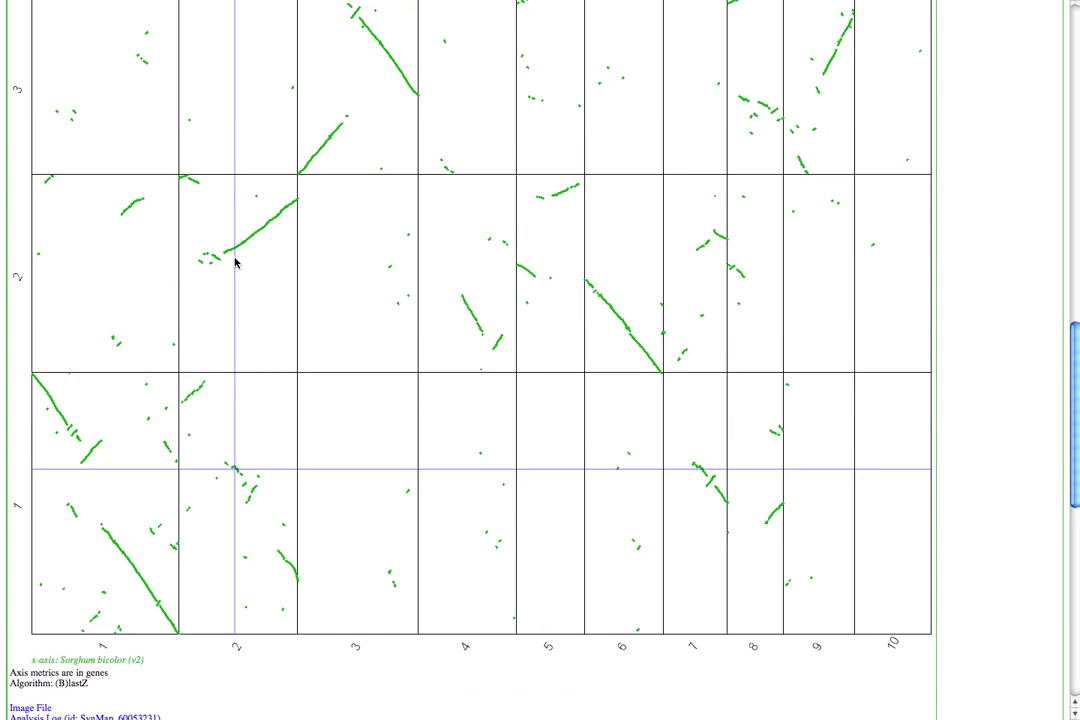
pyautogui.scroll(4, 236, 262)
pyautogui.scroll(1, 236, 262)
pyautogui.scroll(3, 236, 262)
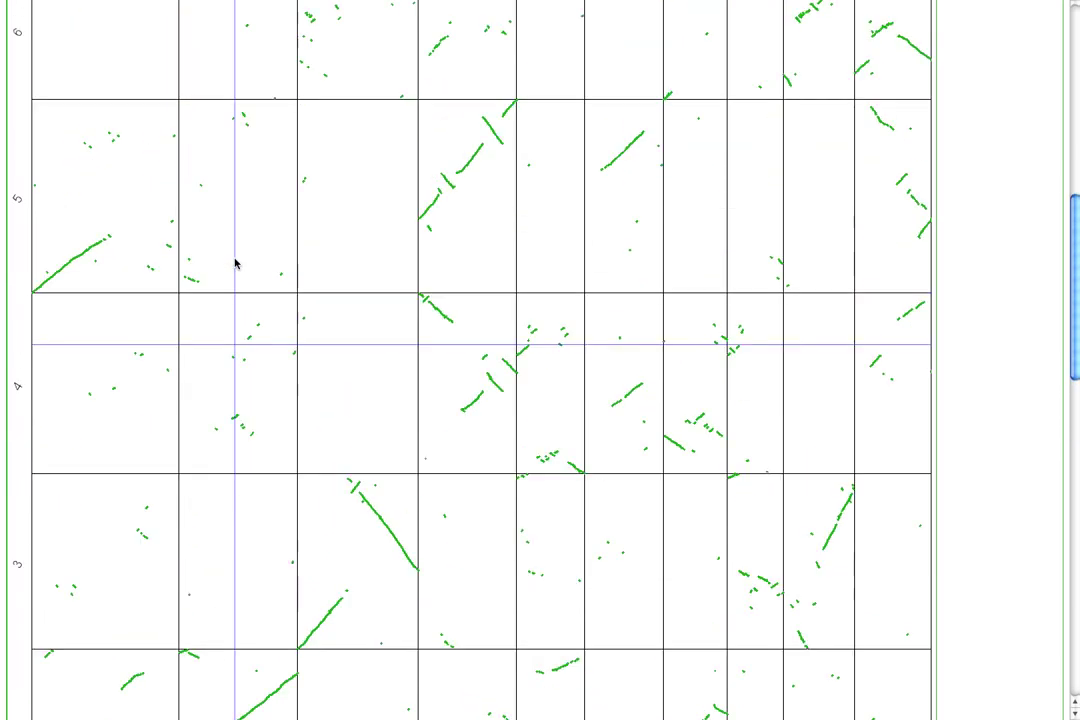
pyautogui.scroll(3, 236, 262)
pyautogui.scroll(2, 236, 262)
pyautogui.scroll(1, 236, 262)
pyautogui.scroll(2, 236, 262)
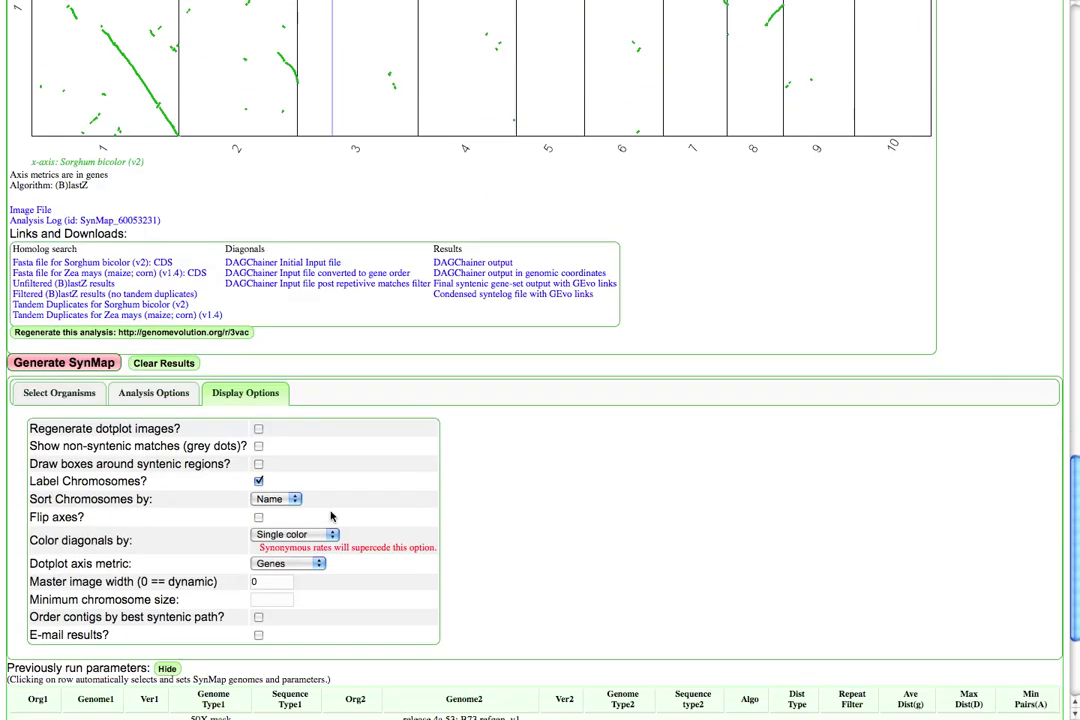
# Step: Set CodeML to Synonymous (Ks) in Analysis Options and regenerate the dot plot
pyautogui.click(148, 393)
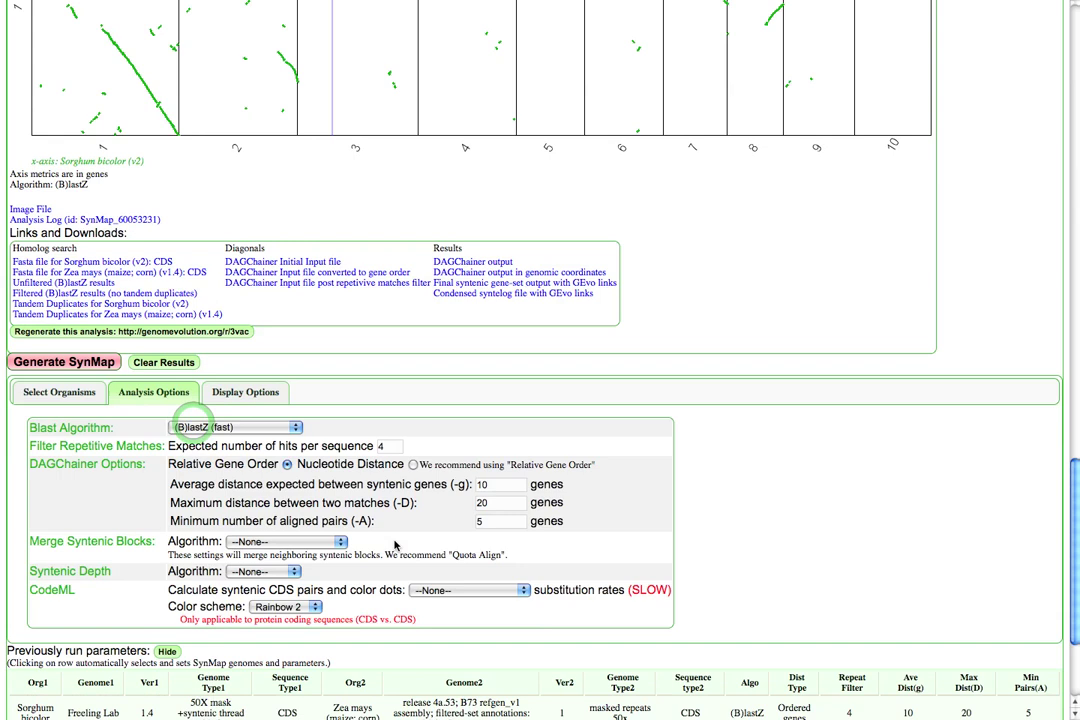
pyautogui.click(441, 596)
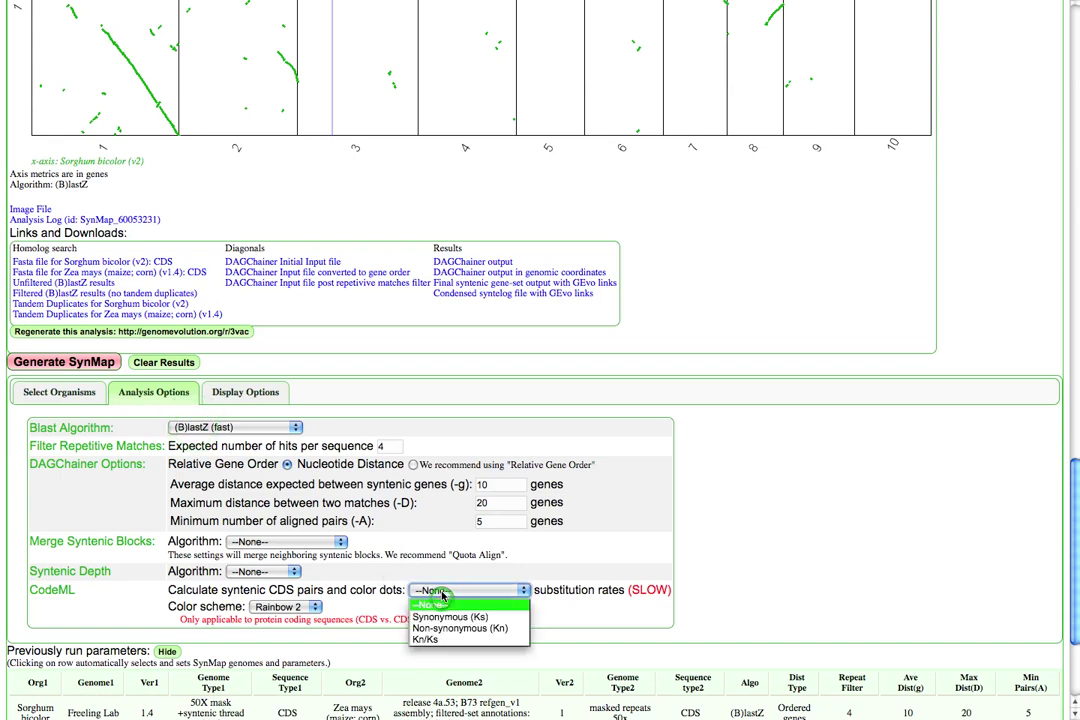
pyautogui.click(442, 615)
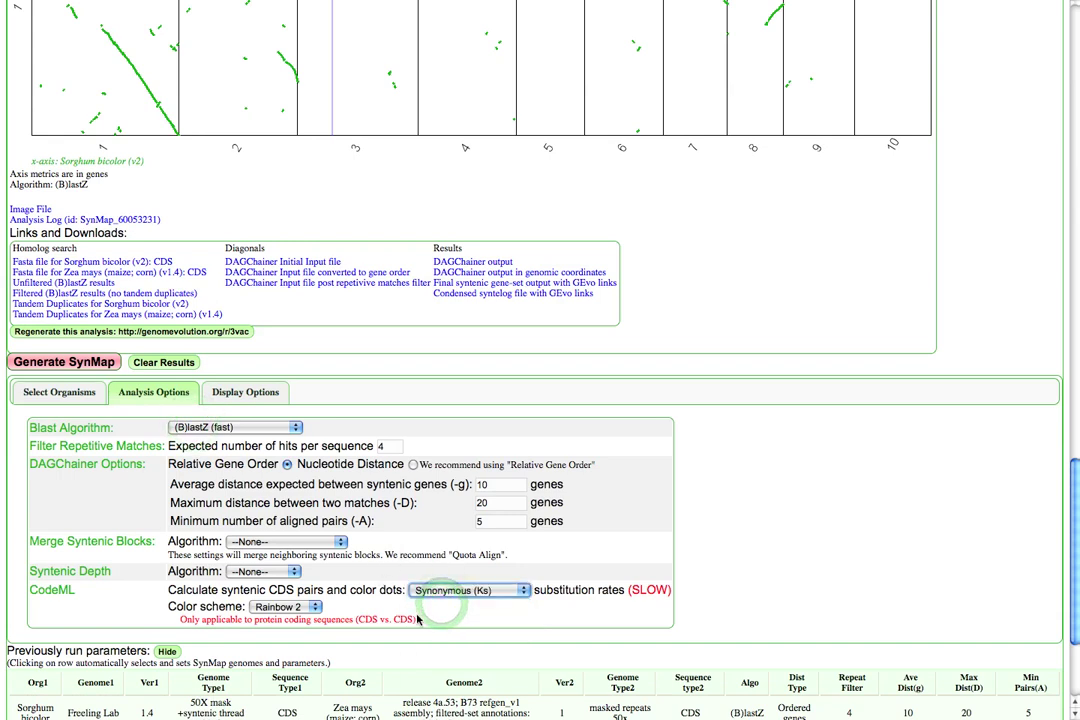
pyautogui.click(31, 363)
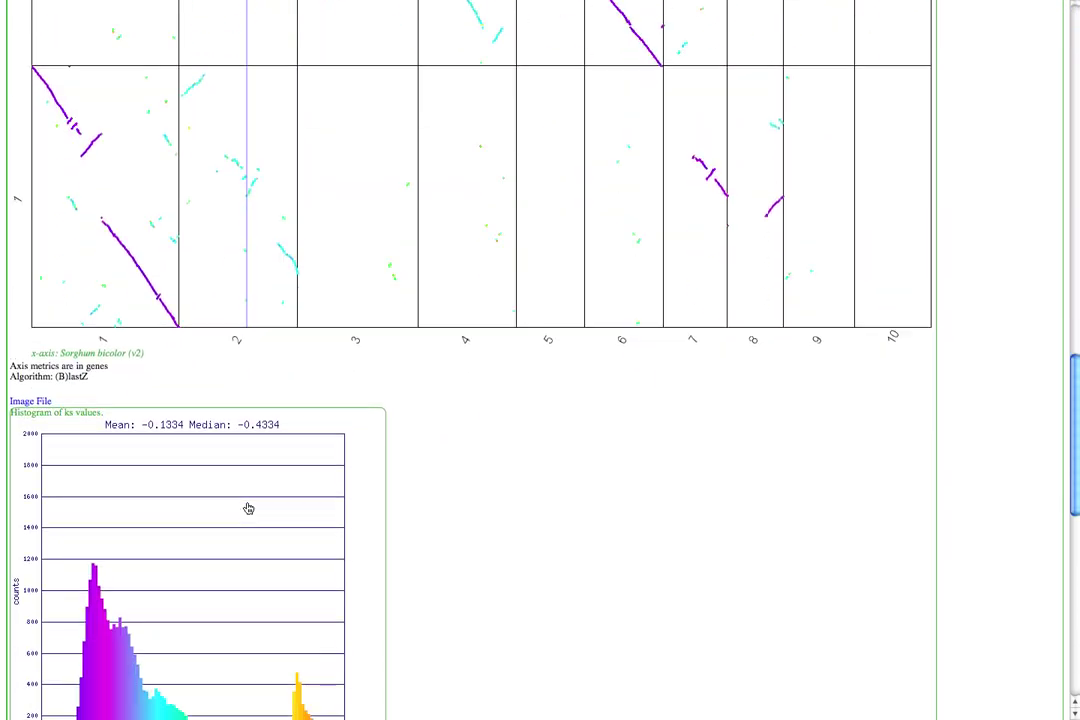
pyautogui.scroll(-1, 249, 508)
pyautogui.scroll(-2, 249, 508)
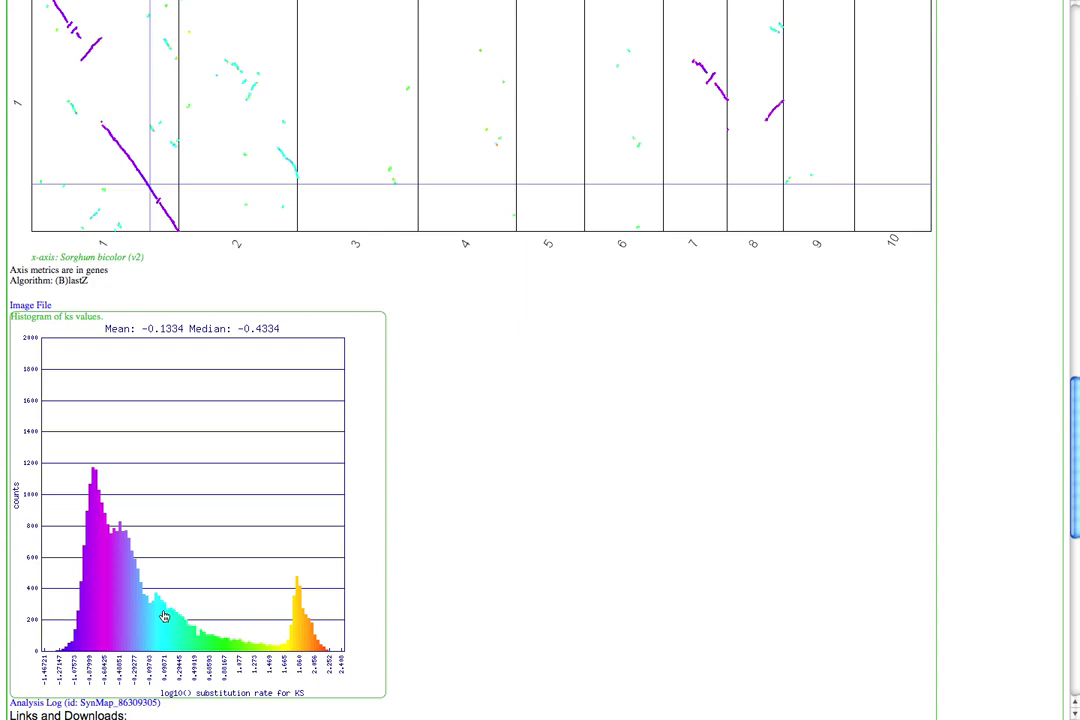
pyautogui.scroll(1, 147, 617)
pyautogui.scroll(2, 152, 229)
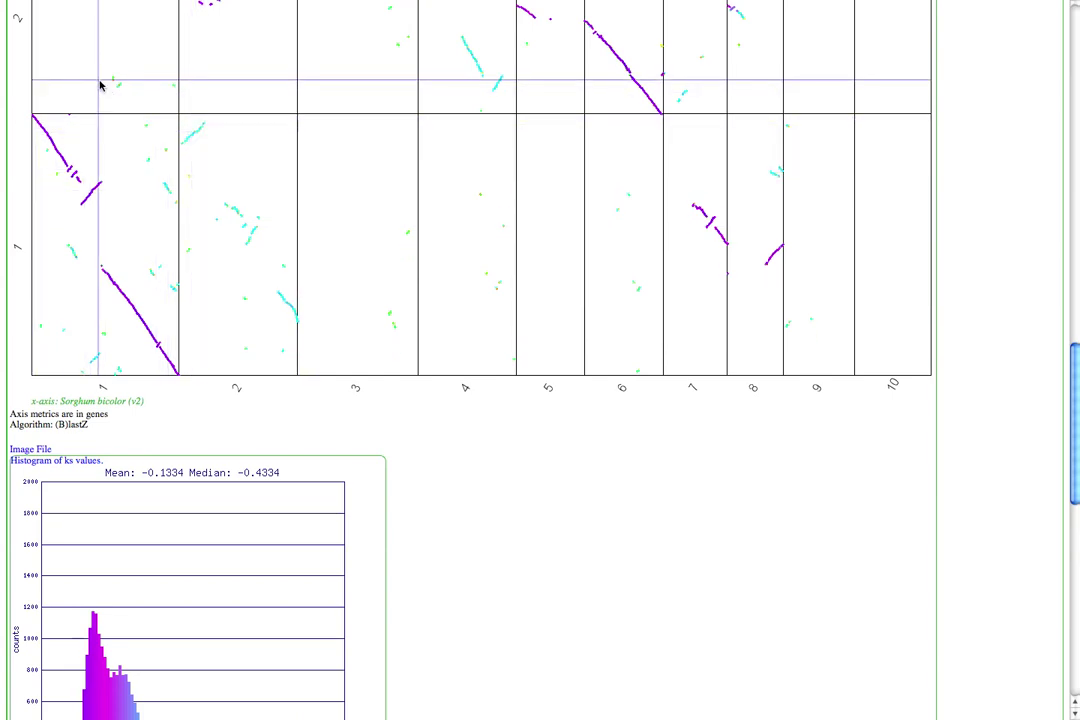
pyautogui.scroll(-2, 222, 607)
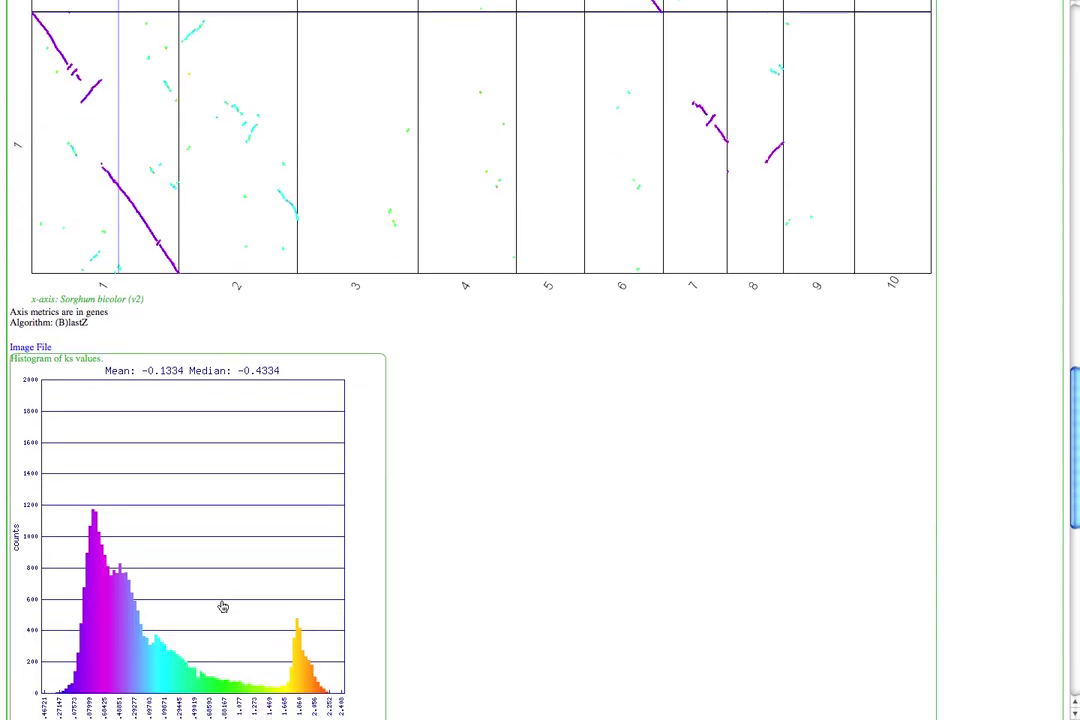
pyautogui.scroll(-1, 222, 607)
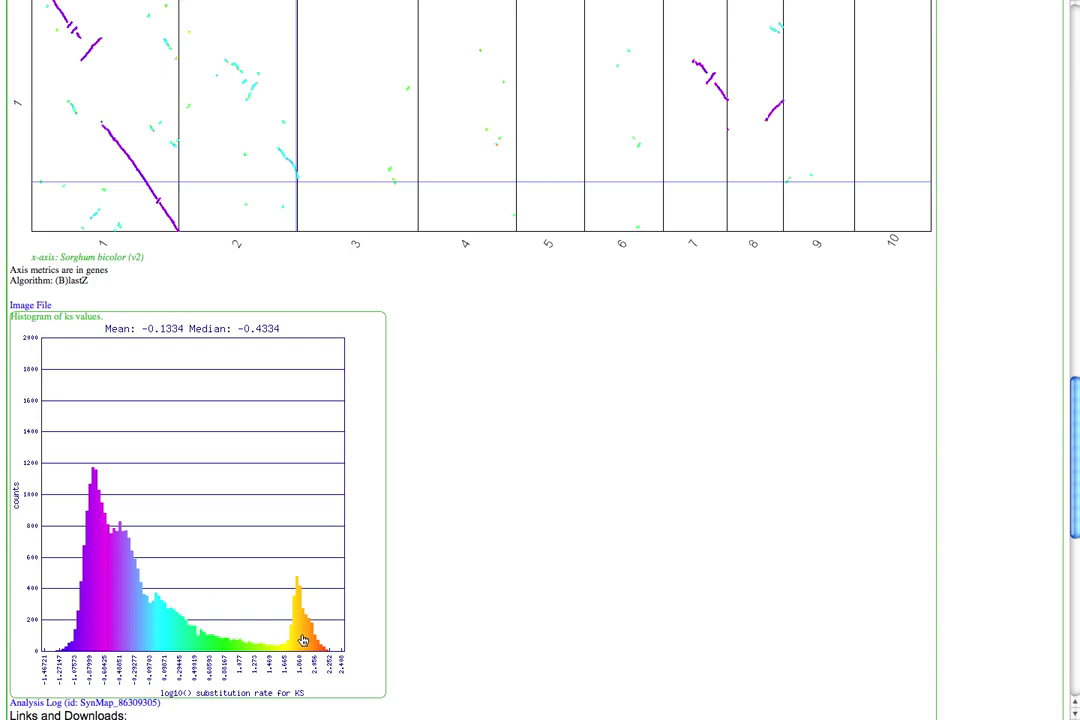
pyautogui.scroll(1, 303, 640)
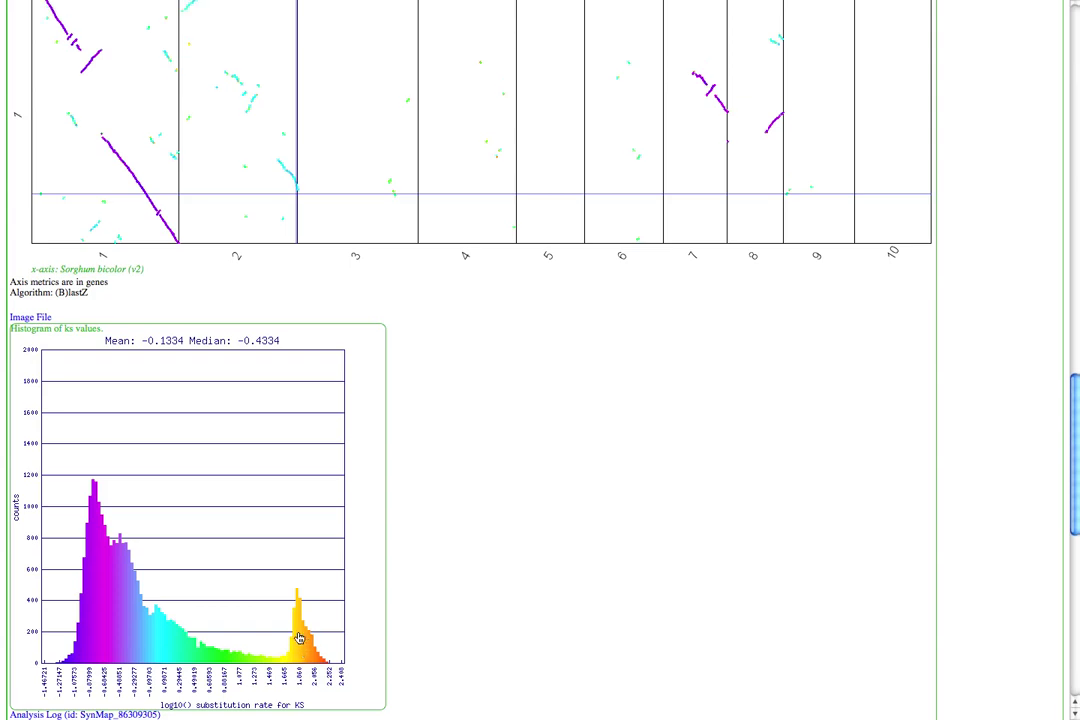
pyautogui.scroll(3, 300, 638)
pyautogui.scroll(-1, 299, 638)
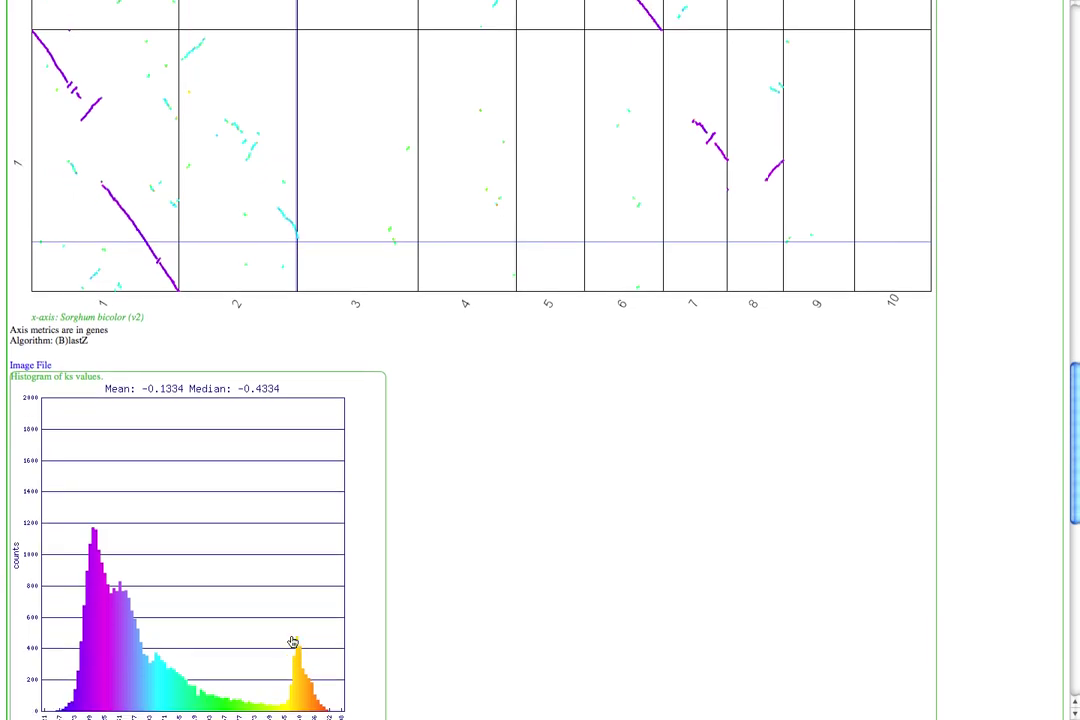
pyautogui.scroll(1, 150, 632)
pyautogui.scroll(5, 154, 639)
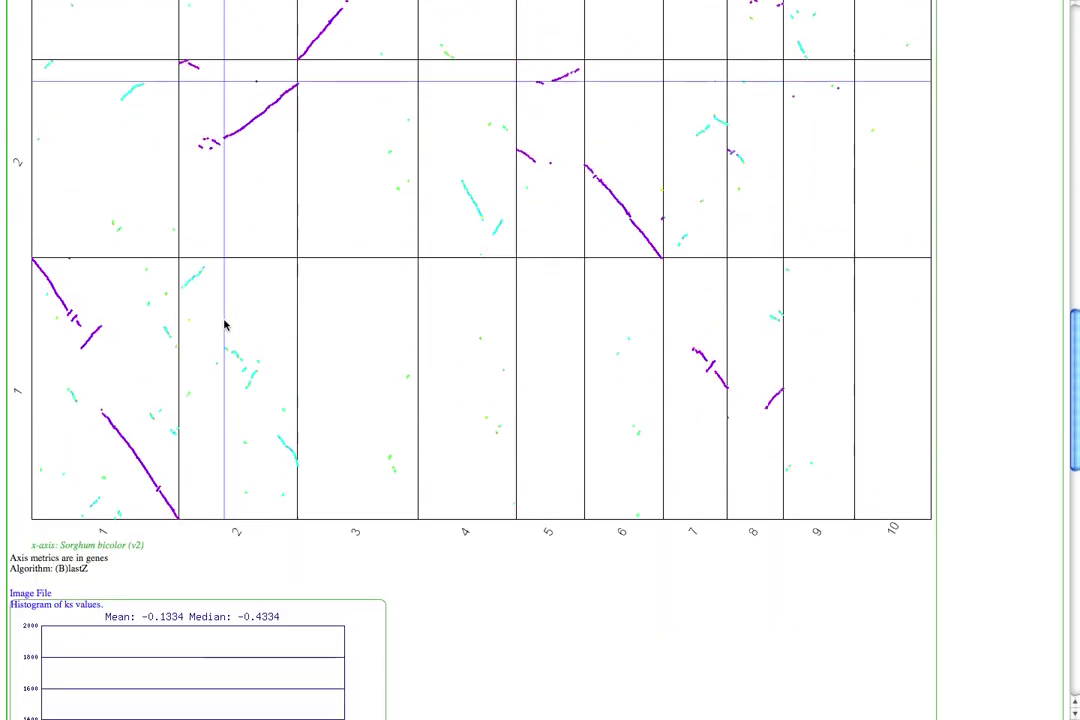
pyautogui.scroll(-2, 224, 320)
pyautogui.scroll(1, 241, 448)
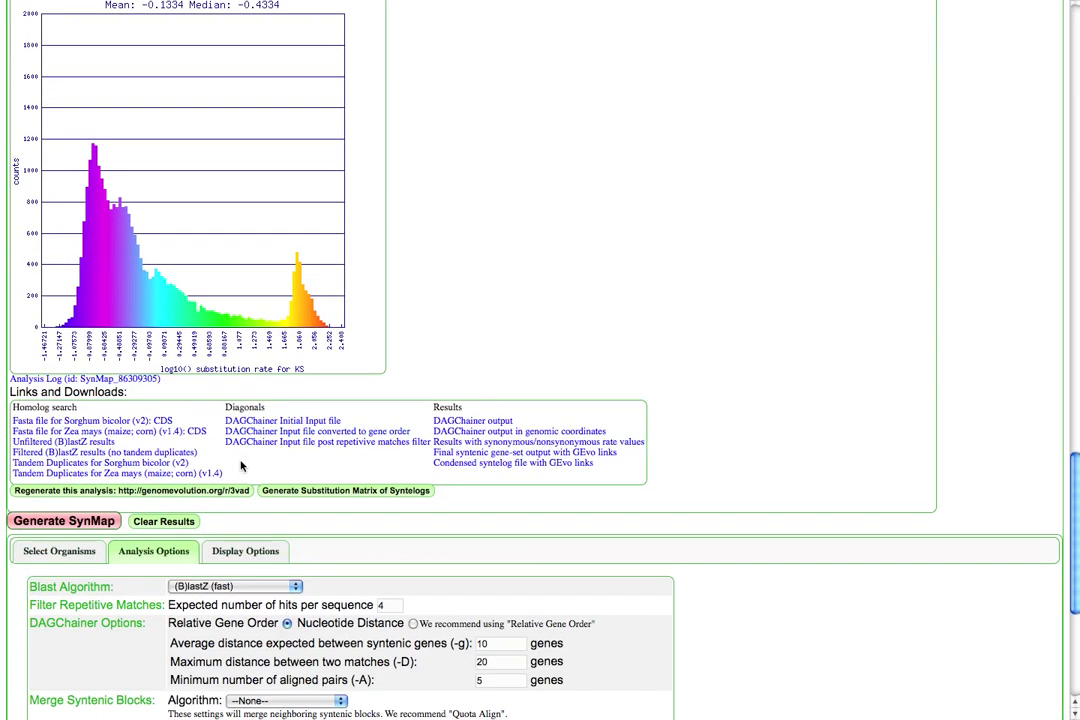
pyautogui.scroll(-4, 328, 567)
pyautogui.scroll(-1, 326, 568)
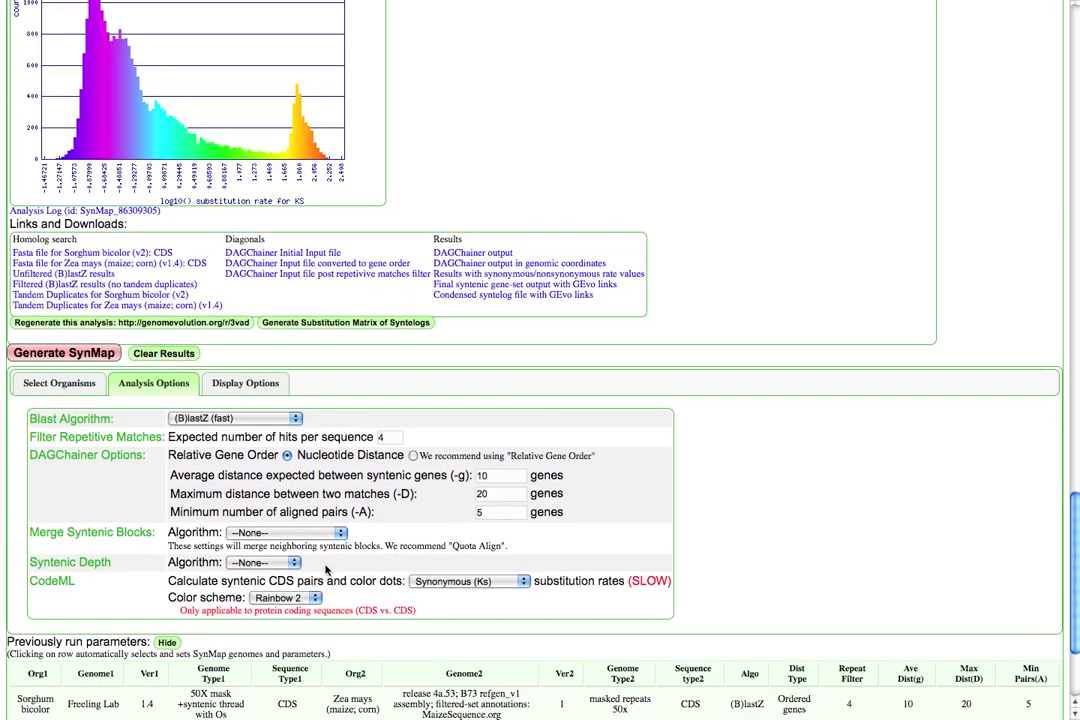
# Step: Filter syntenic depth with Quota Align at a 2-to-1 maize-to-sorghum ratio and regenerate
pyautogui.click(266, 564)
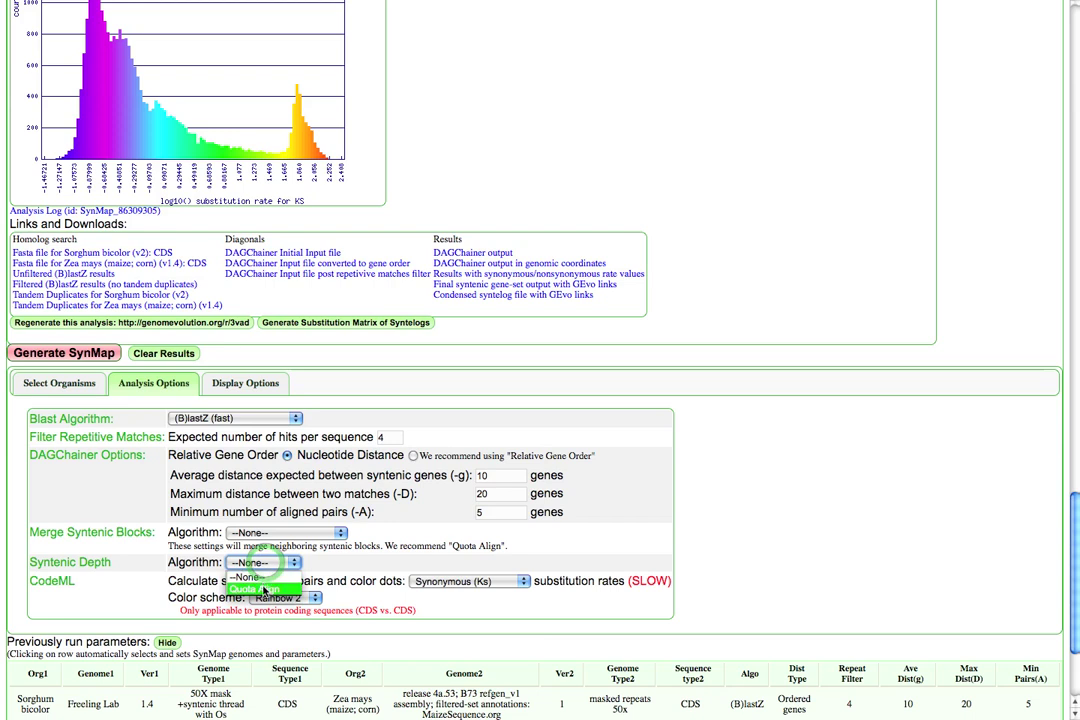
pyautogui.click(264, 589)
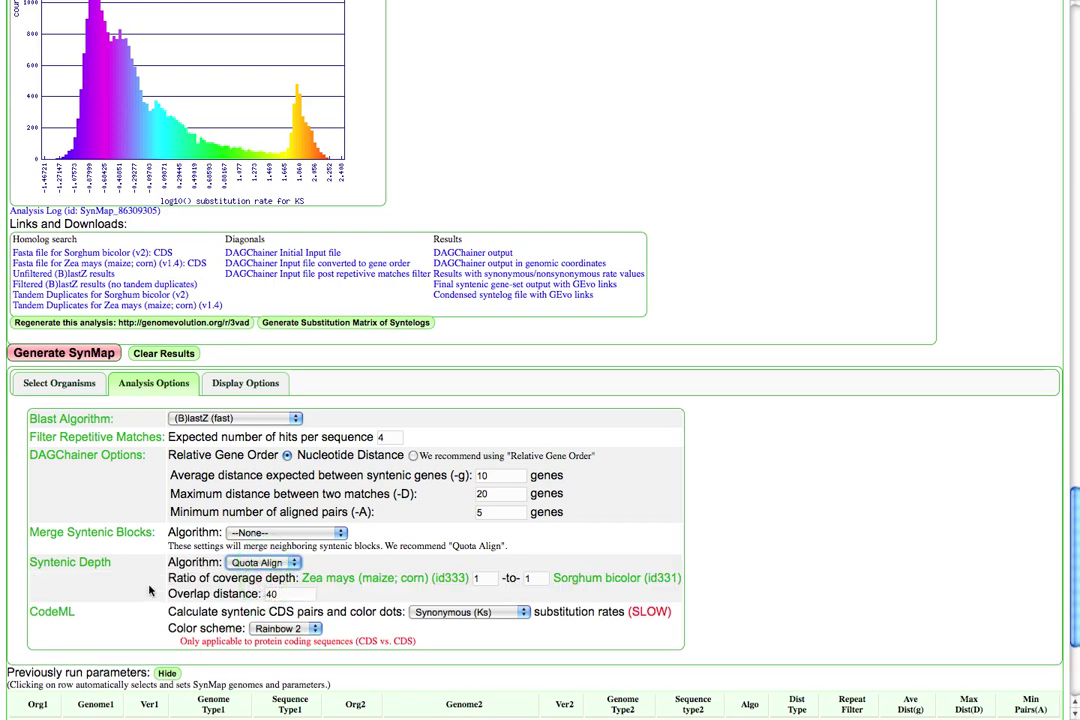
pyautogui.doubleClick(478, 578)
pyautogui.write('2')
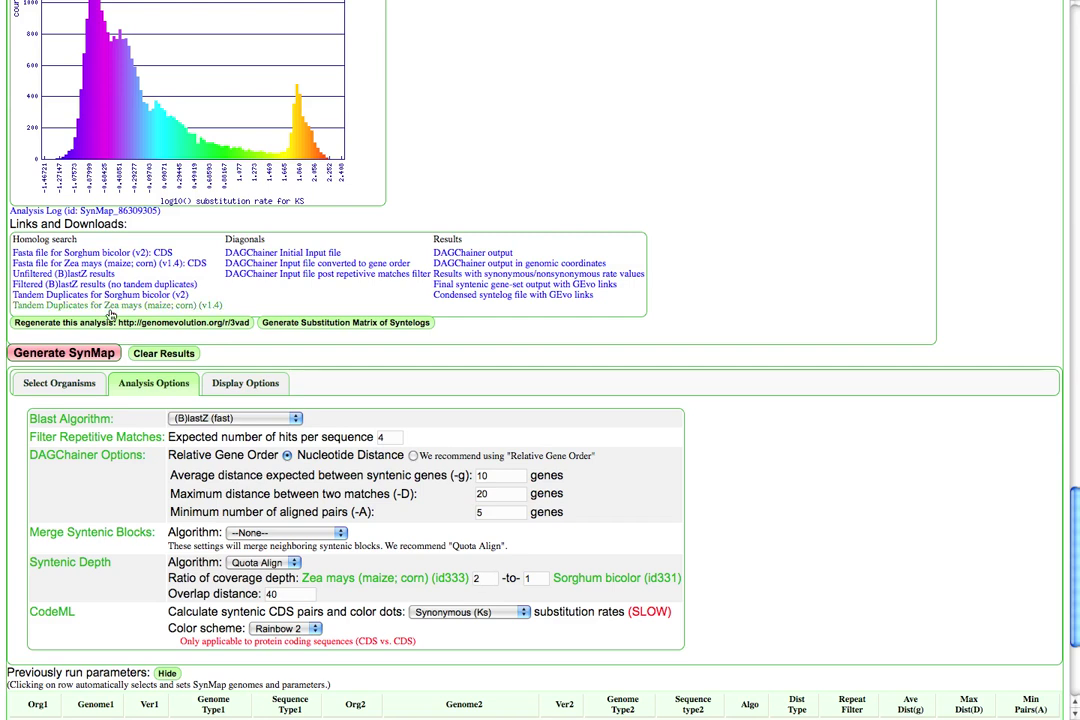
pyautogui.click(72, 352)
pyautogui.scroll(2, 72, 352)
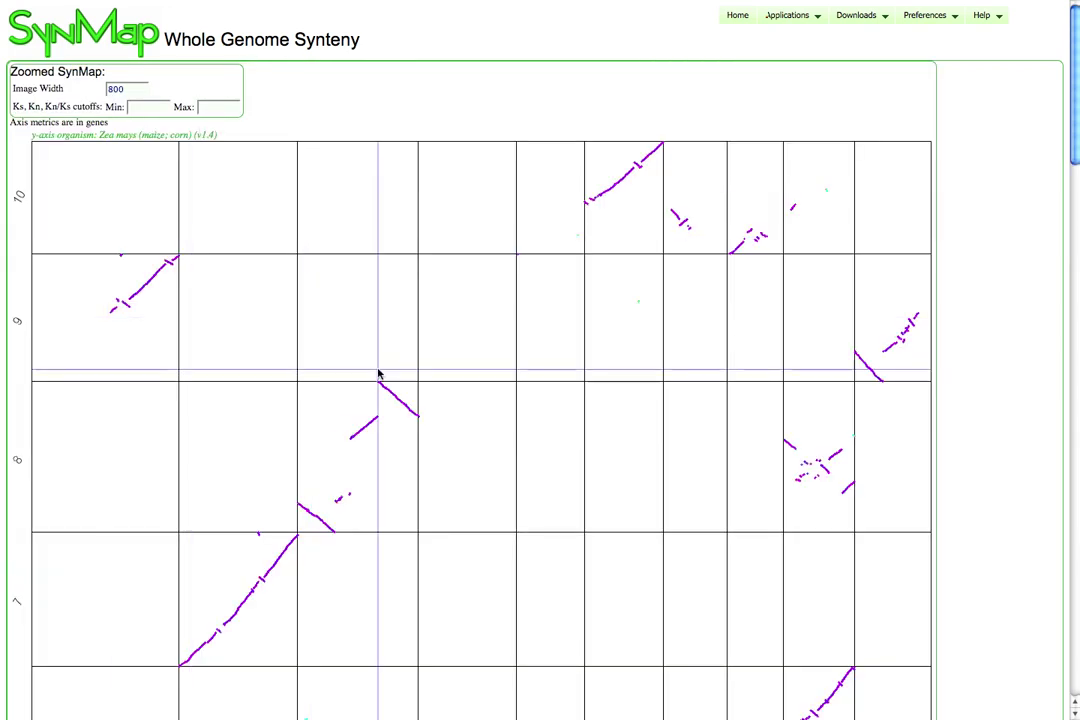
# Step: From Links and Downloads, get the 'Condensed syntelog file with GEvo links' for the Quota Align results
pyautogui.scroll(-2, 375, 375)
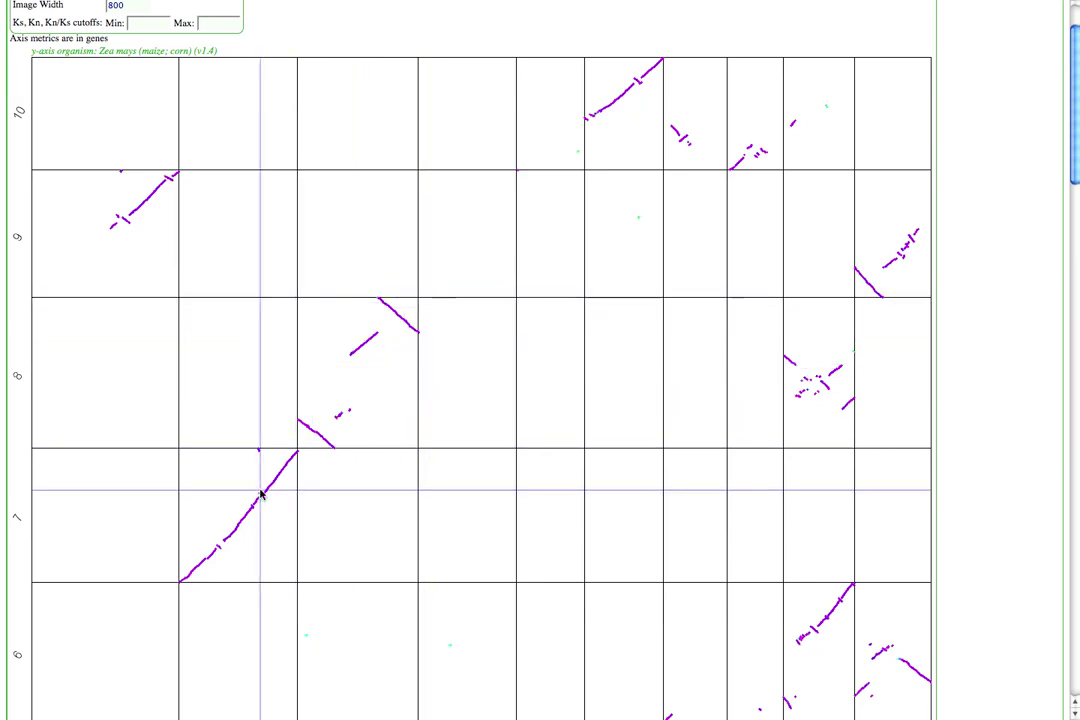
pyautogui.scroll(-1, 523, 241)
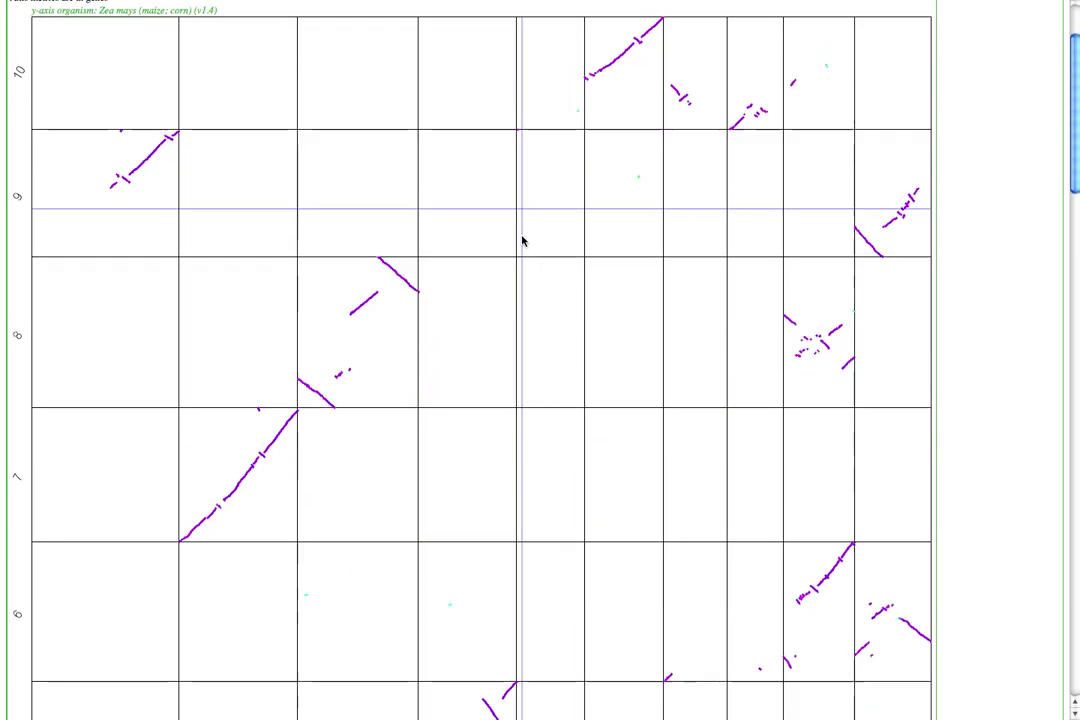
pyautogui.scroll(-2, 523, 241)
pyautogui.scroll(-4, 521, 242)
pyautogui.scroll(-4, 521, 242)
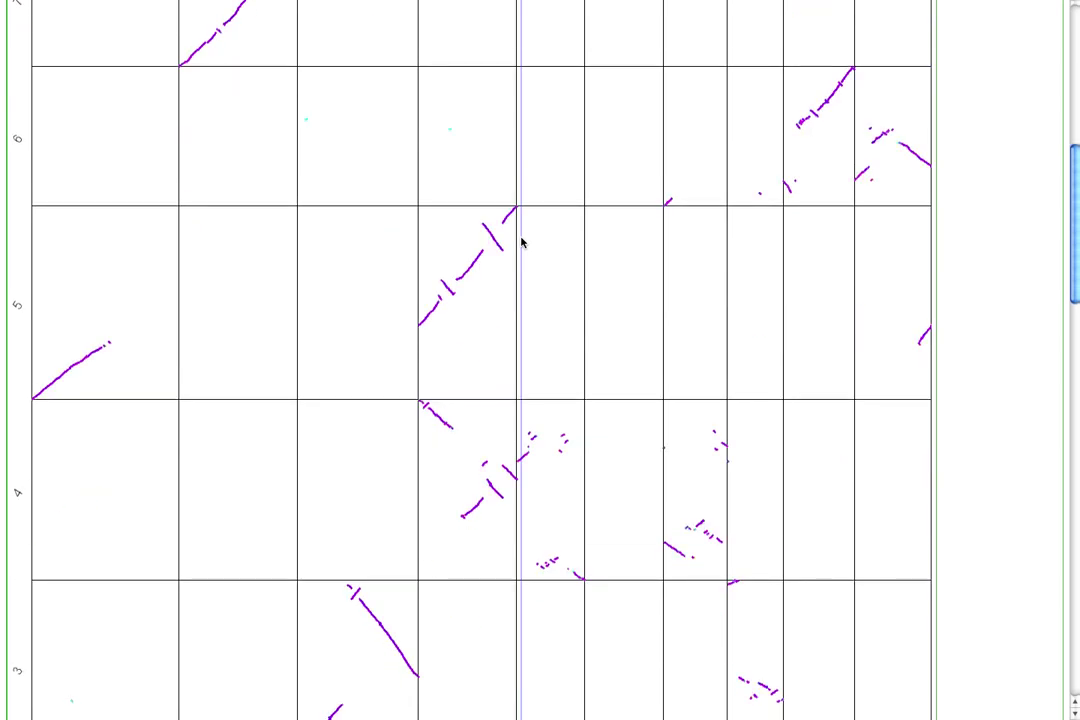
pyautogui.scroll(-1, 521, 242)
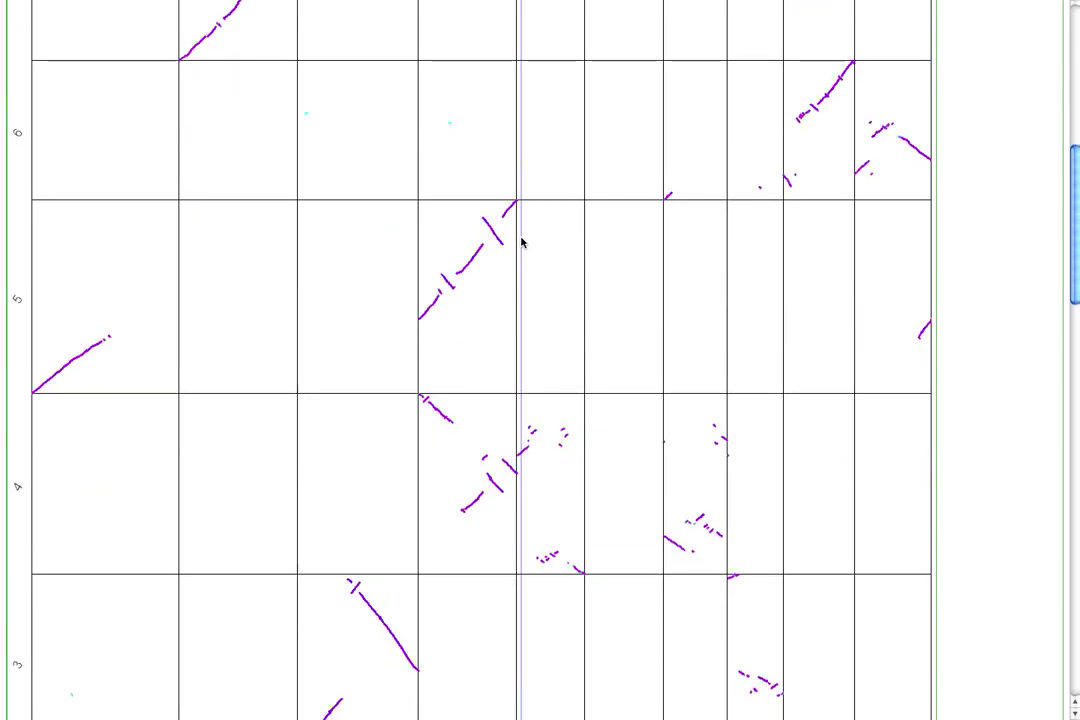
pyautogui.scroll(-3, 521, 242)
pyautogui.scroll(-5, 521, 242)
pyautogui.scroll(-6, 521, 245)
pyautogui.scroll(-6, 521, 245)
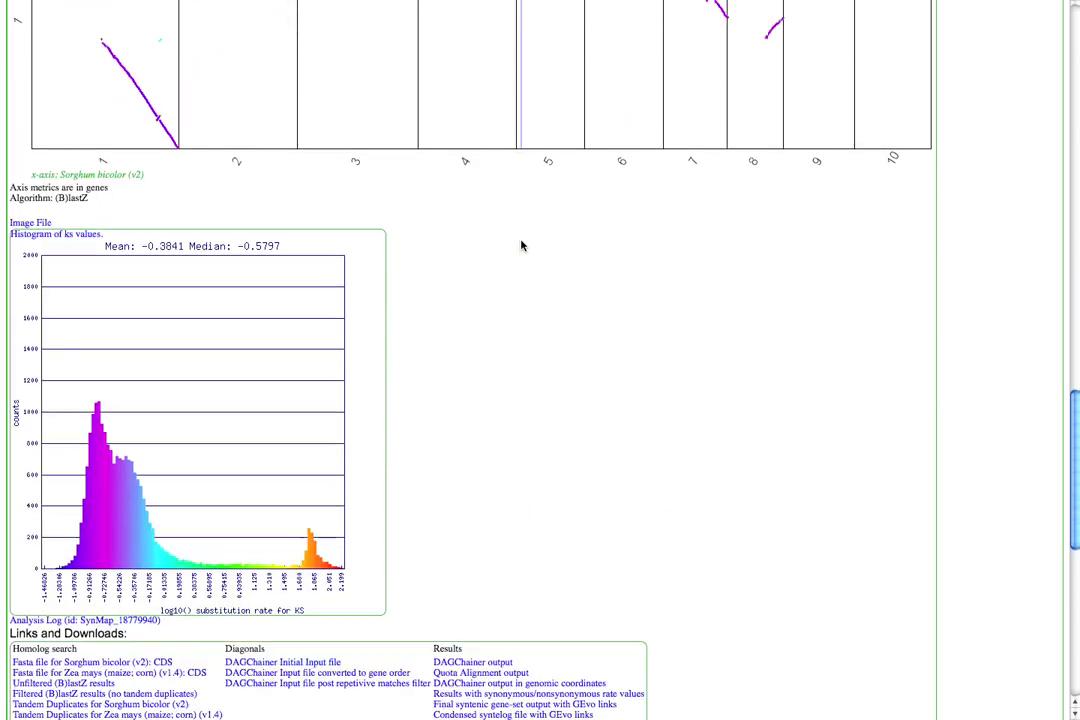
pyautogui.scroll(-1, 521, 245)
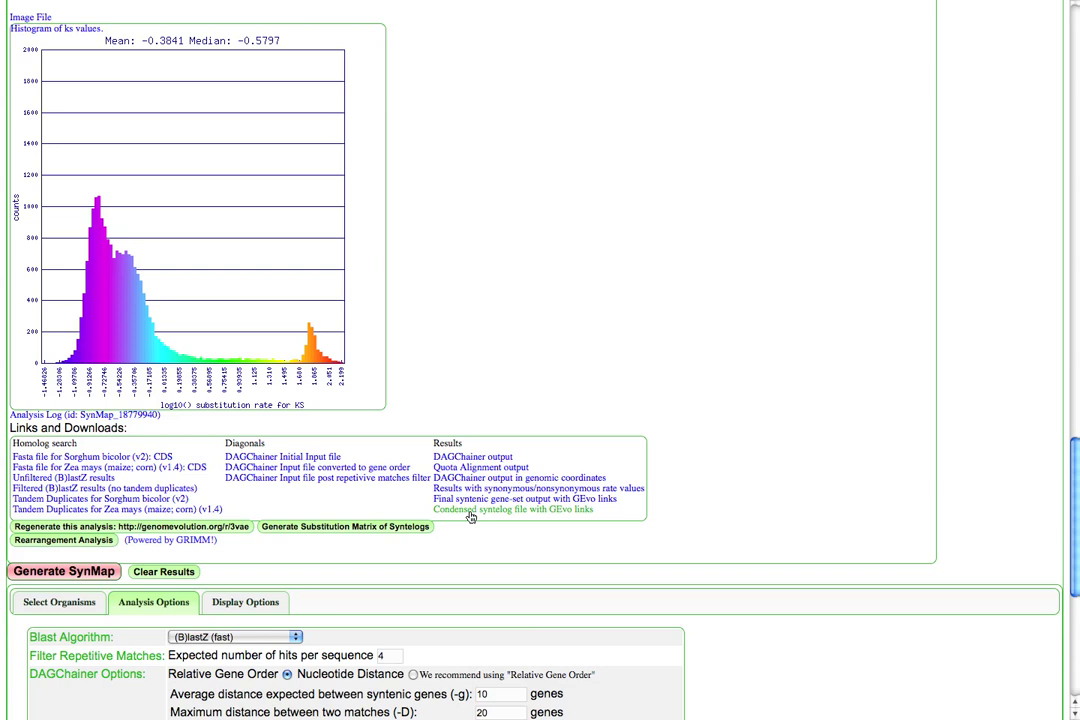
pyautogui.click(471, 514)
pyautogui.scroll(5, 838, 493)
pyautogui.scroll(5, 838, 493)
pyautogui.scroll(5, 838, 493)
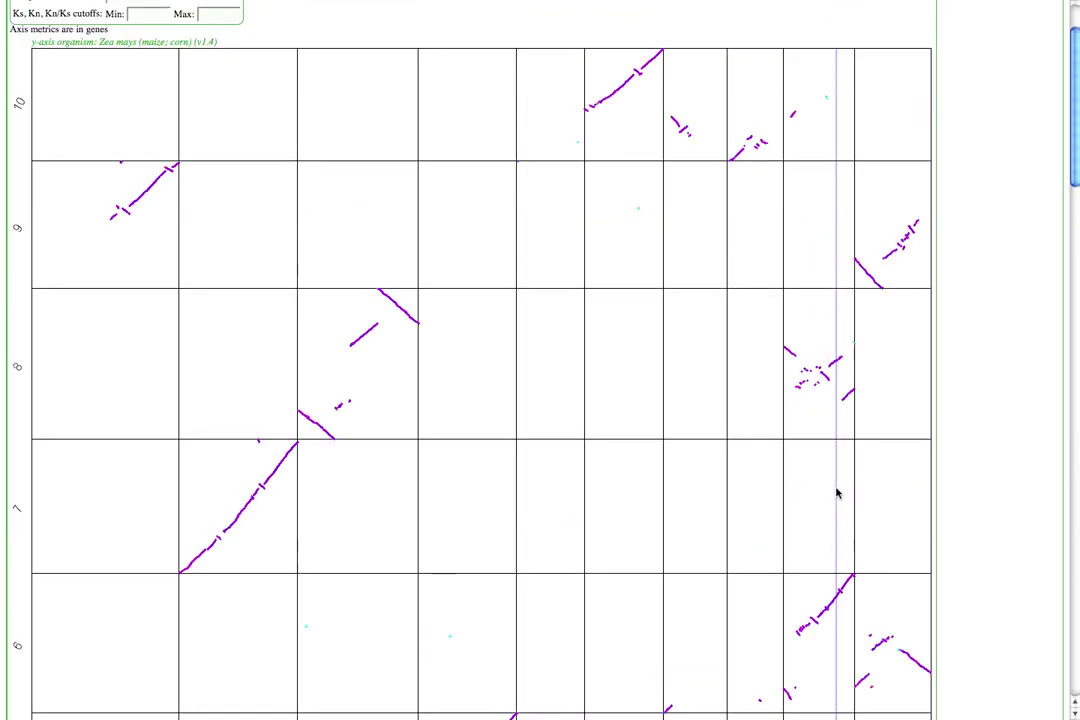
pyautogui.scroll(2, 838, 493)
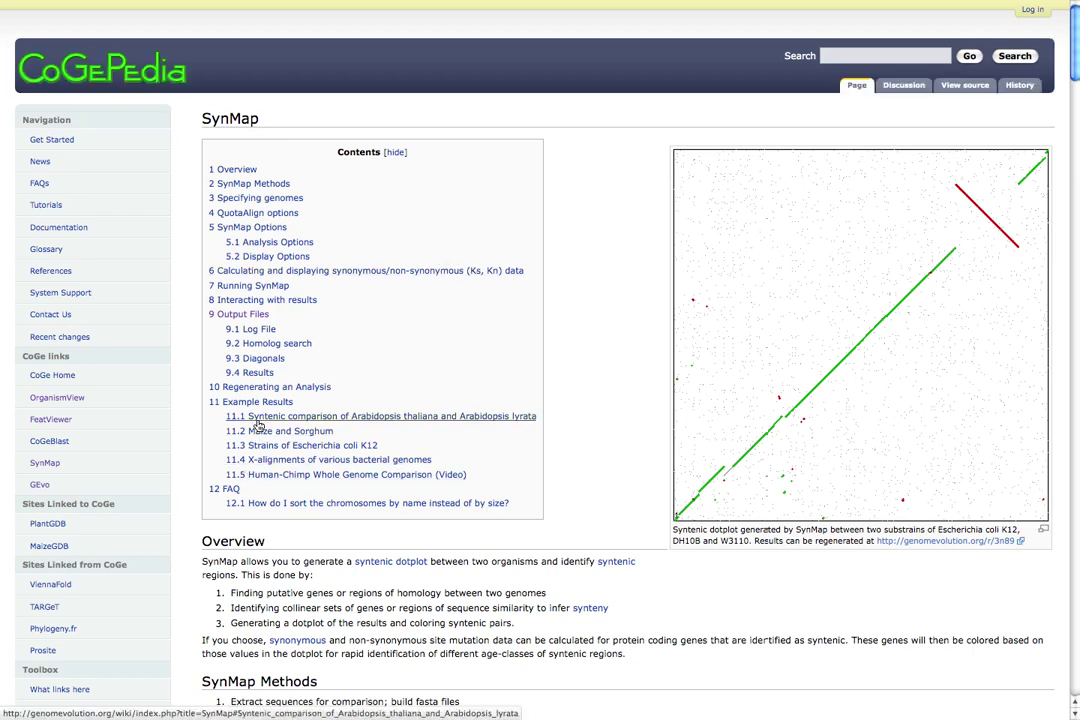
pyautogui.click(258, 373)
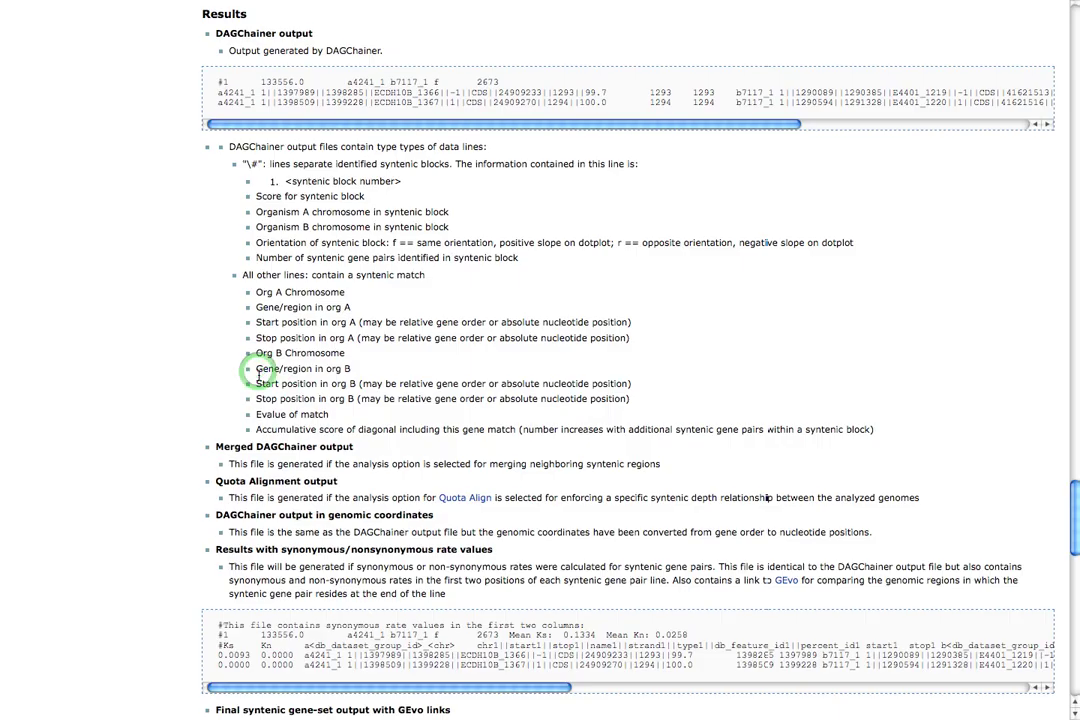
pyautogui.scroll(-4, 309, 370)
pyautogui.scroll(-2, 283, 470)
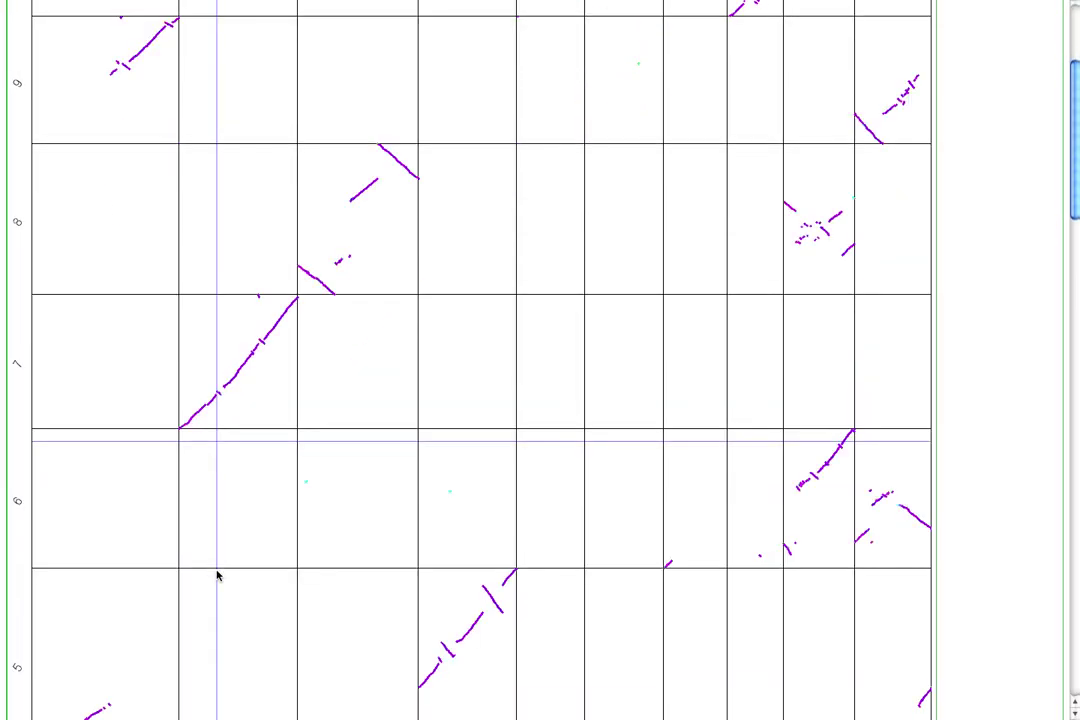
pyautogui.scroll(-5, 217, 576)
pyautogui.scroll(-5, 217, 576)
pyautogui.scroll(-5, 217, 576)
pyautogui.scroll(-5, 217, 576)
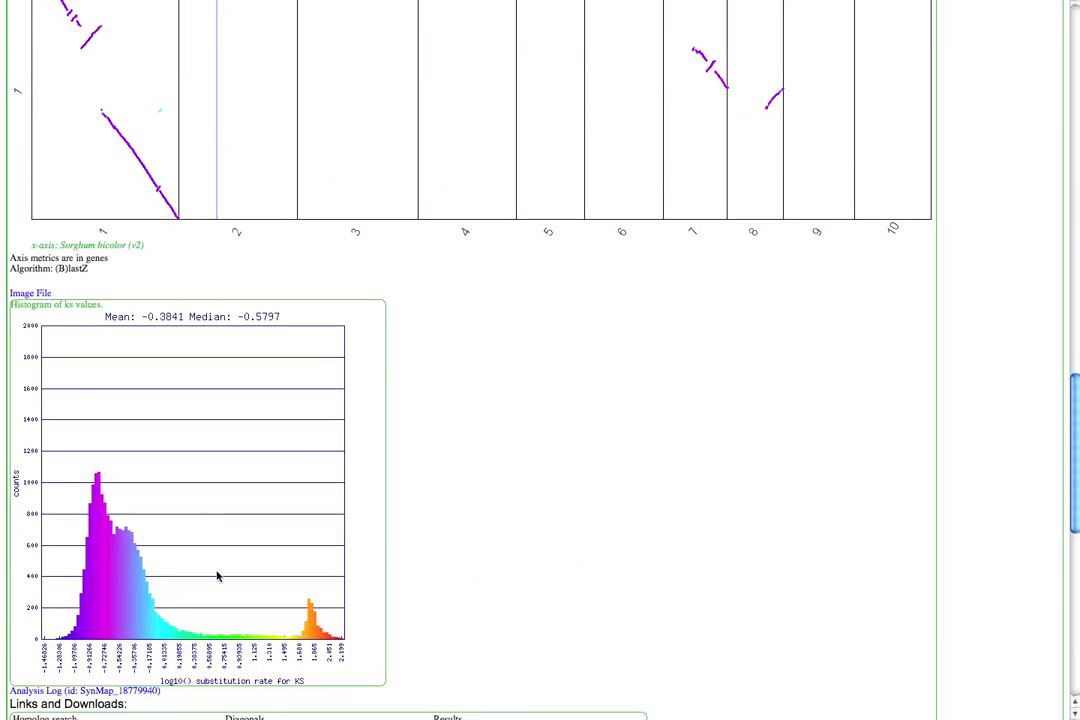
pyautogui.scroll(-7, 217, 576)
pyautogui.scroll(-1, 217, 576)
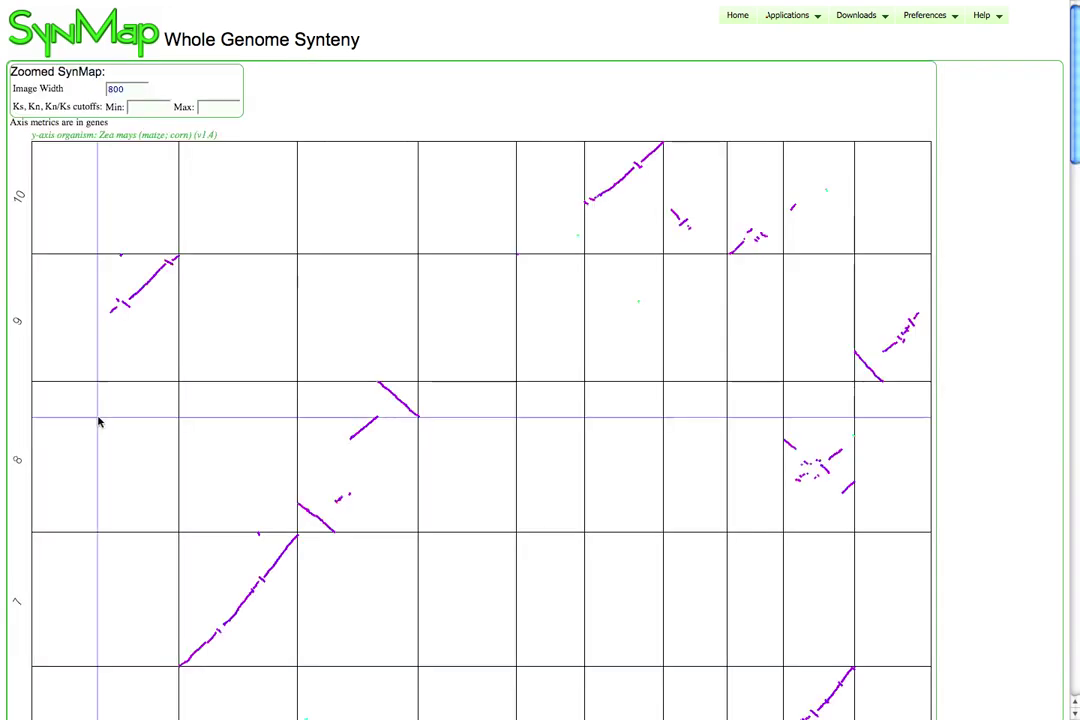
pyautogui.scroll(-3, 257, 441)
pyautogui.scroll(-4, 257, 443)
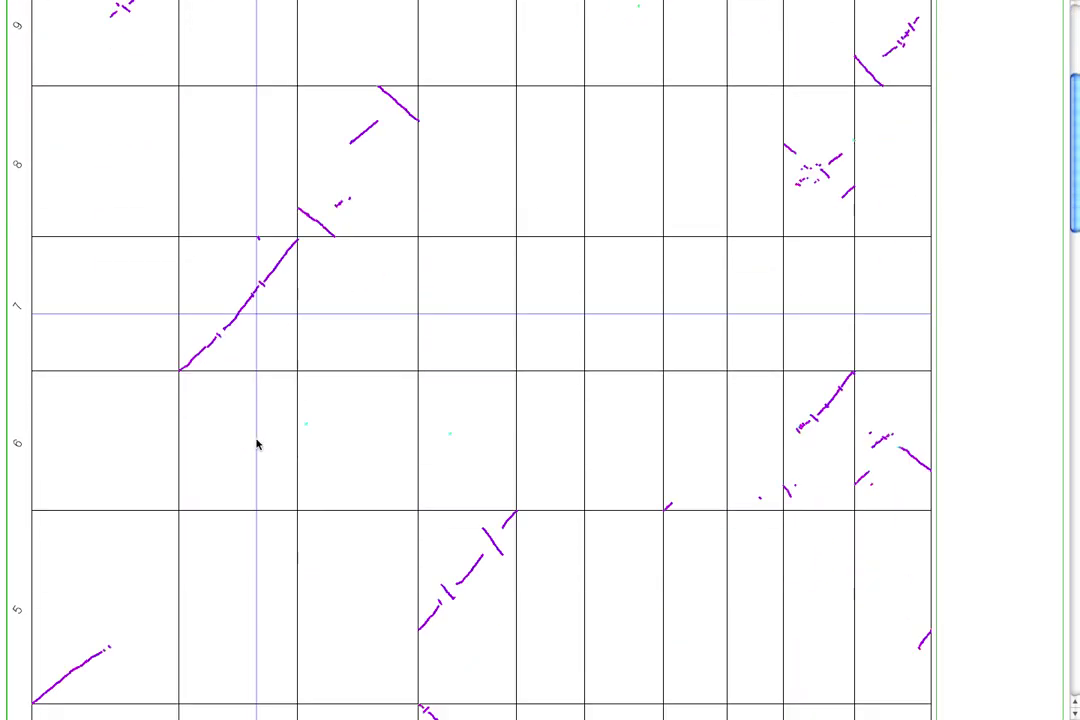
pyautogui.scroll(-4, 257, 445)
pyautogui.scroll(-2, 257, 445)
pyautogui.scroll(-7, 257, 445)
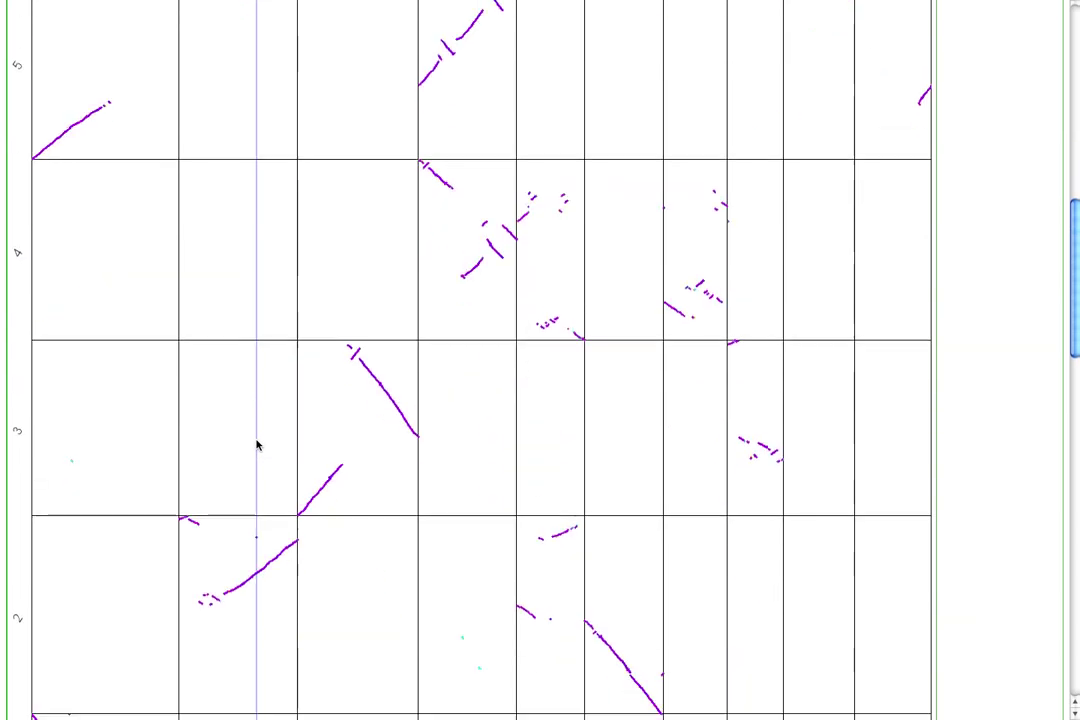
pyautogui.scroll(-8, 257, 445)
pyautogui.scroll(-6, 257, 445)
pyautogui.scroll(-4, 258, 446)
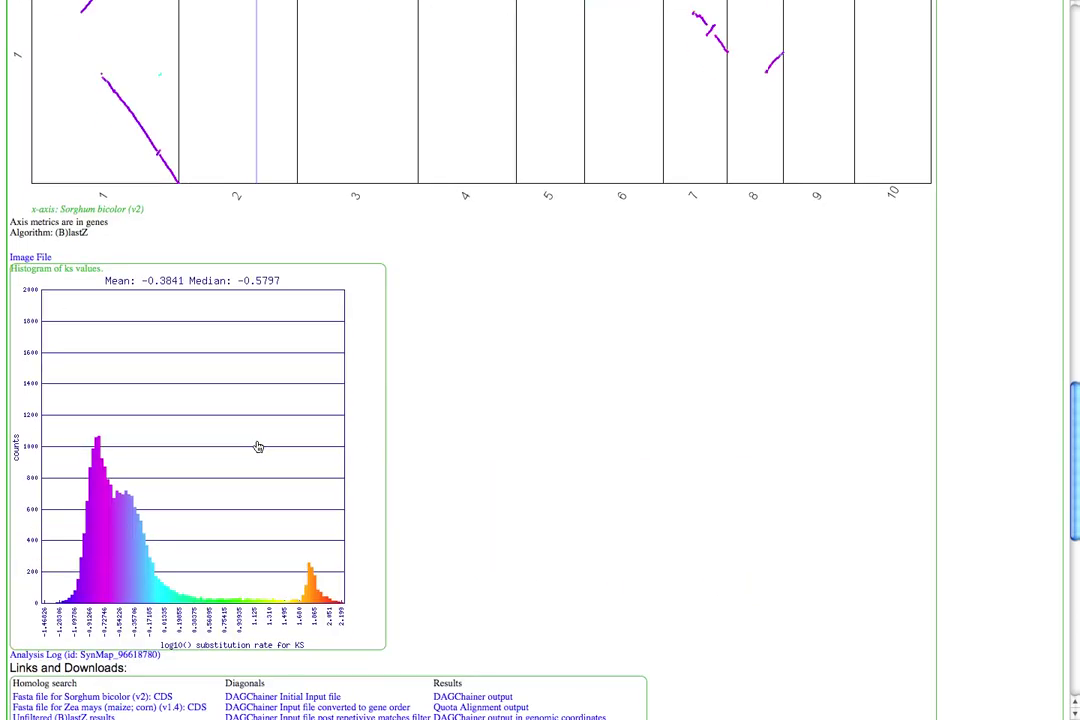
pyautogui.scroll(-1, 258, 446)
pyautogui.scroll(-3, 258, 446)
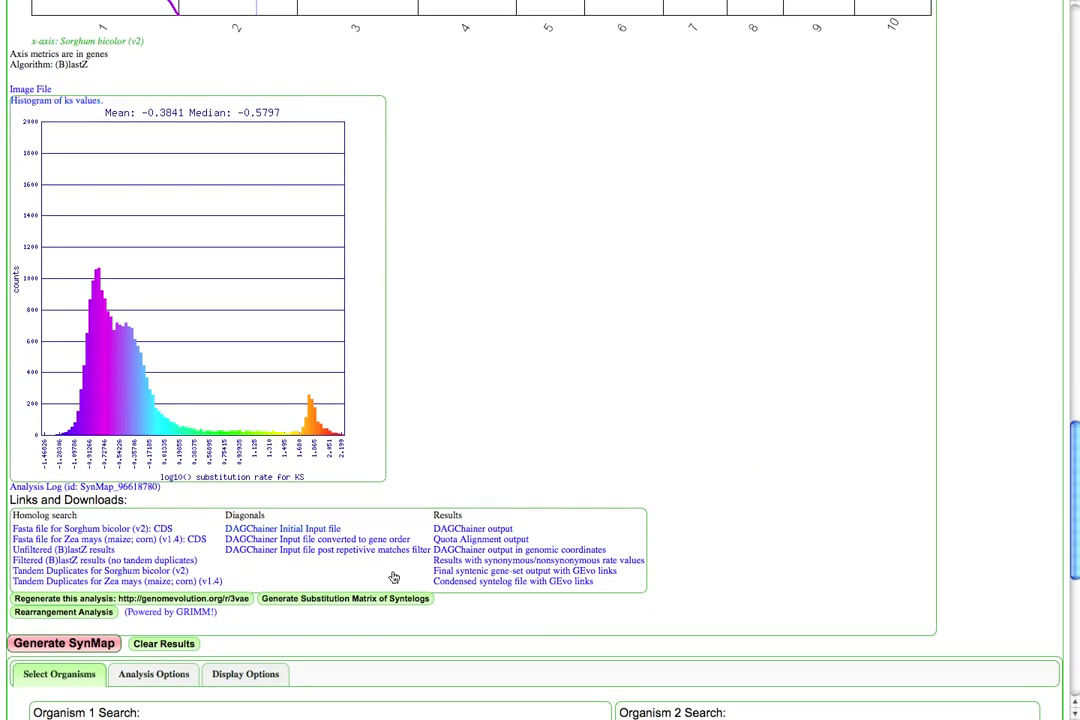